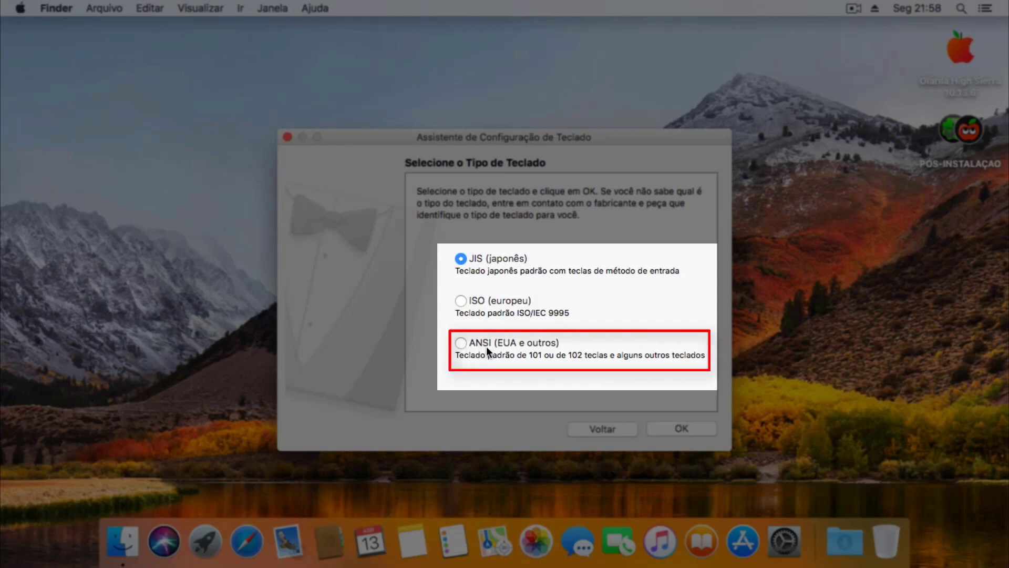
Choose the ANSI (EUA e outros) keyboard type and confirm it.
left_click(462, 344)
left_click(701, 428)
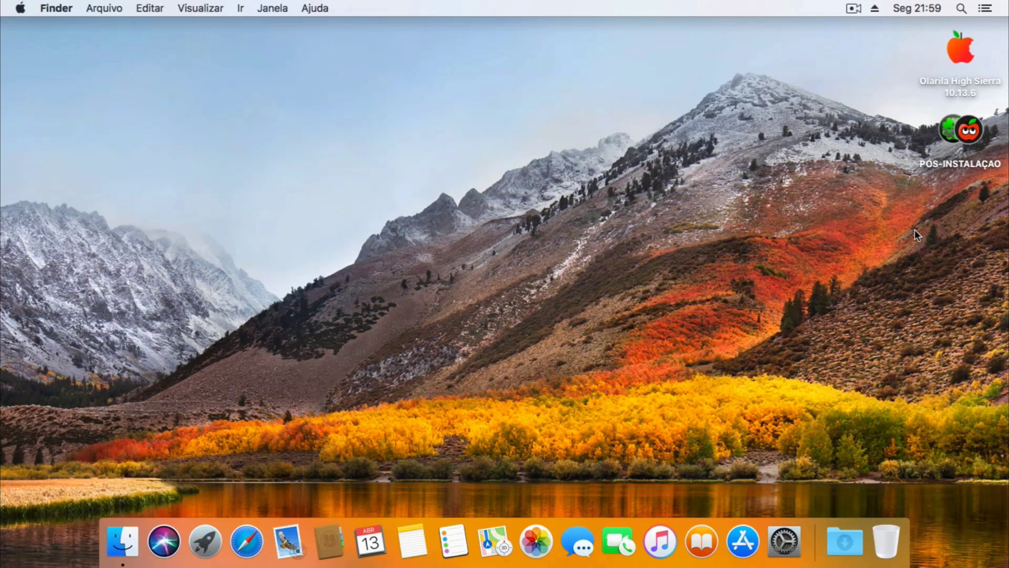
Run disablehibernate.command from the FILES folder on the Olarila High Sierra volume.
double_click(960, 50)
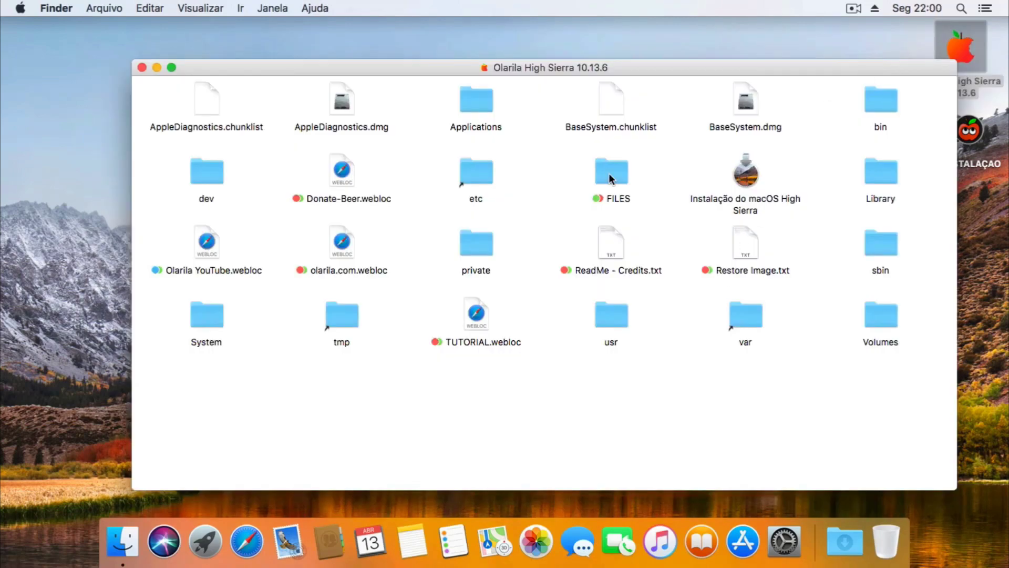
double_click(608, 173)
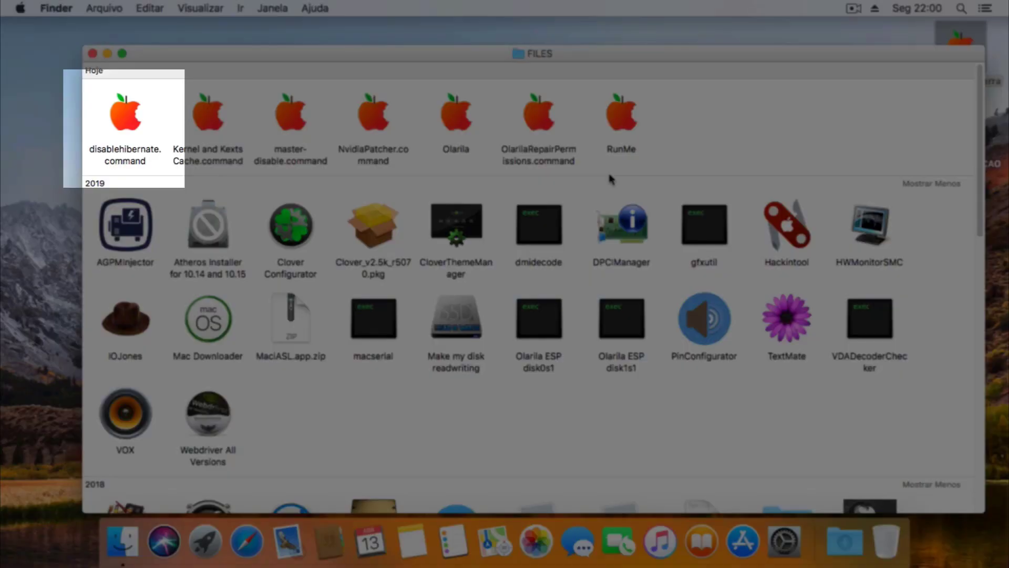
left_click(126, 129)
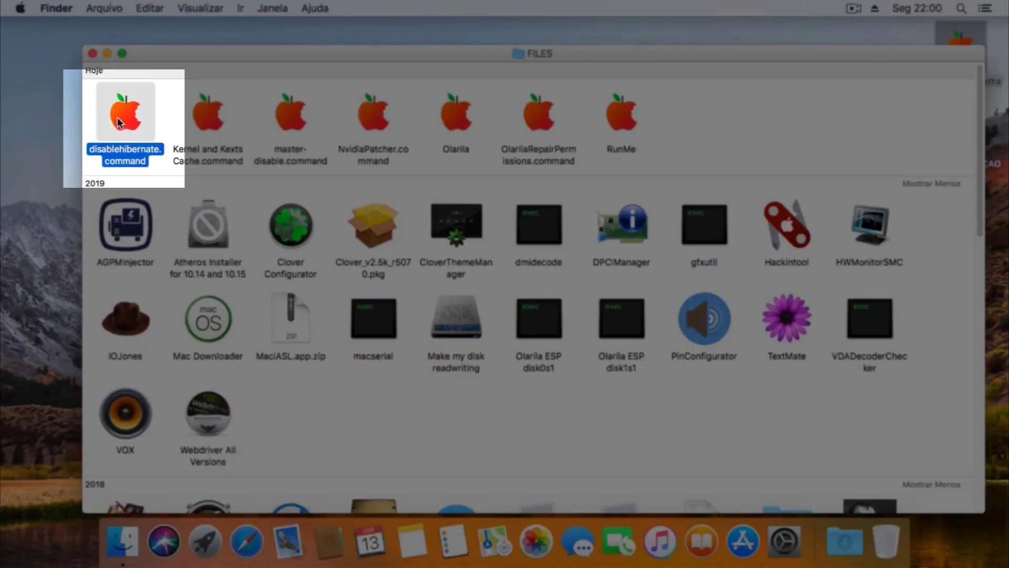
double_click(121, 116)
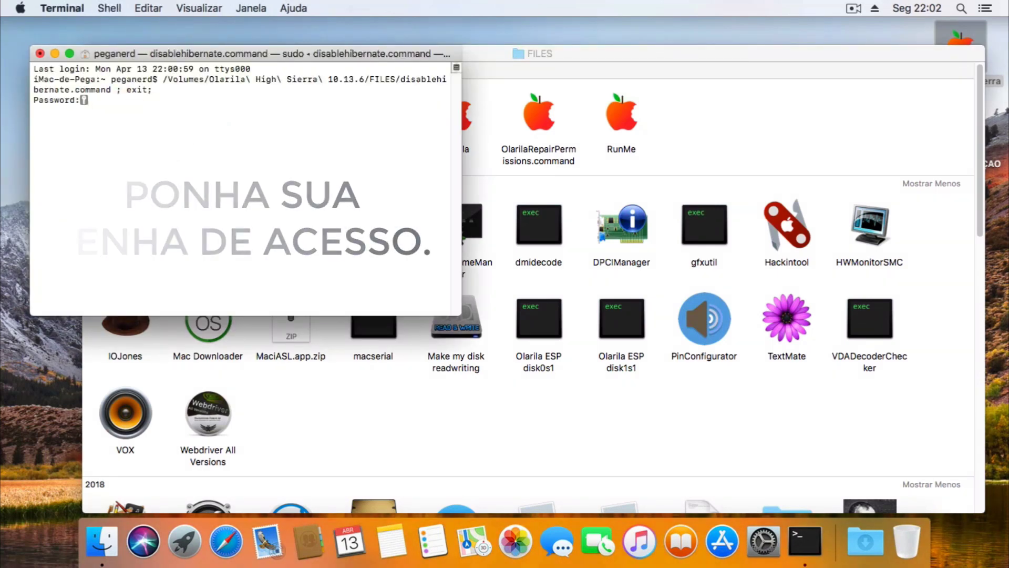
Authorize disablehibernate.command with the password, close its Terminal, and launch master-disable.command.
key("Return")
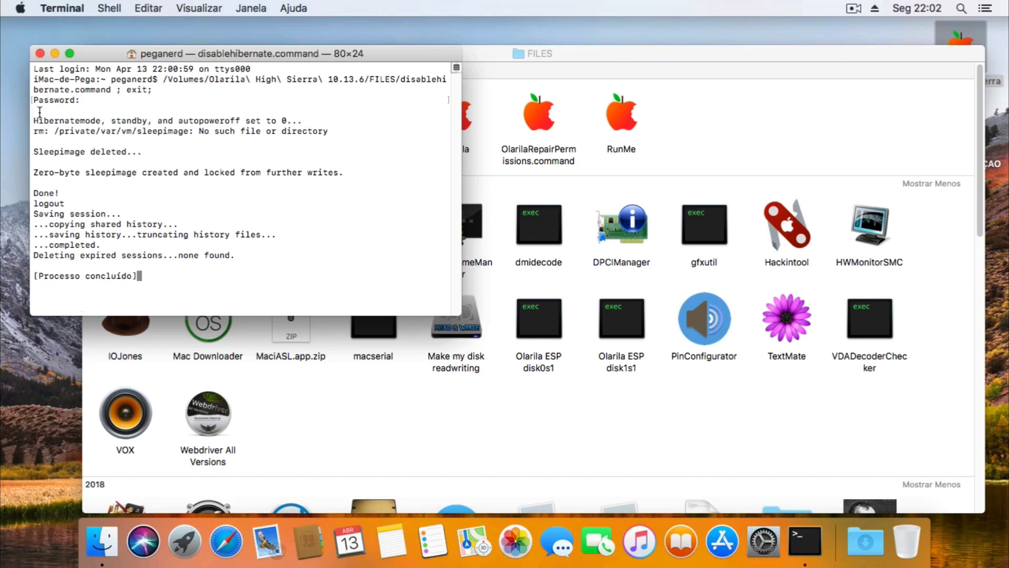
left_click(40, 53)
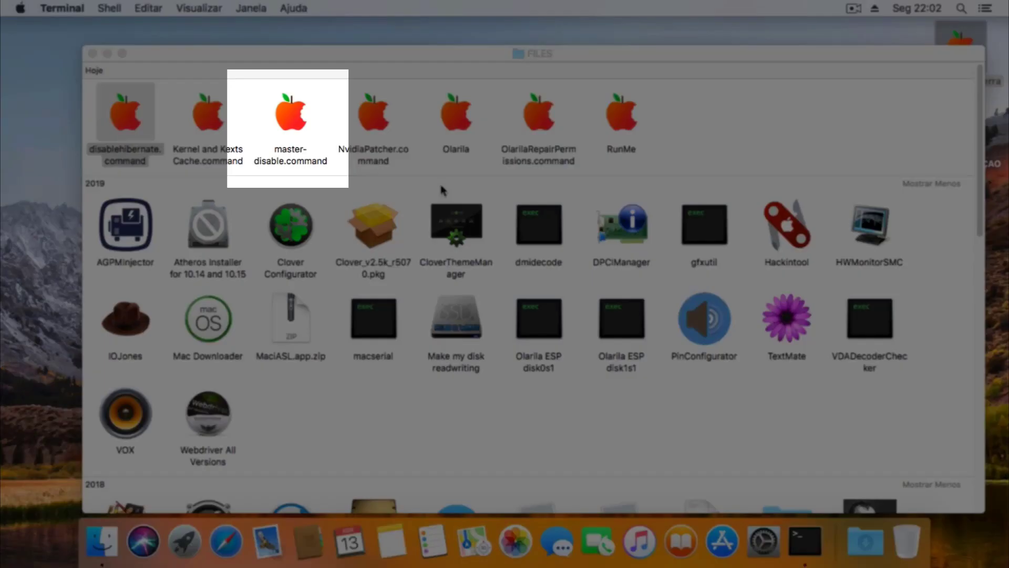
left_click(444, 185)
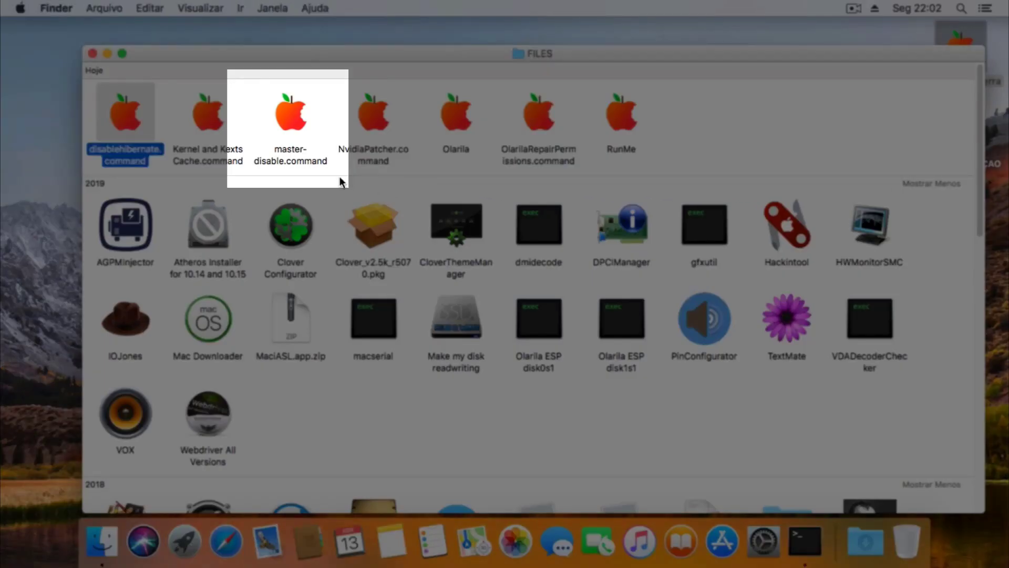
double_click(297, 126)
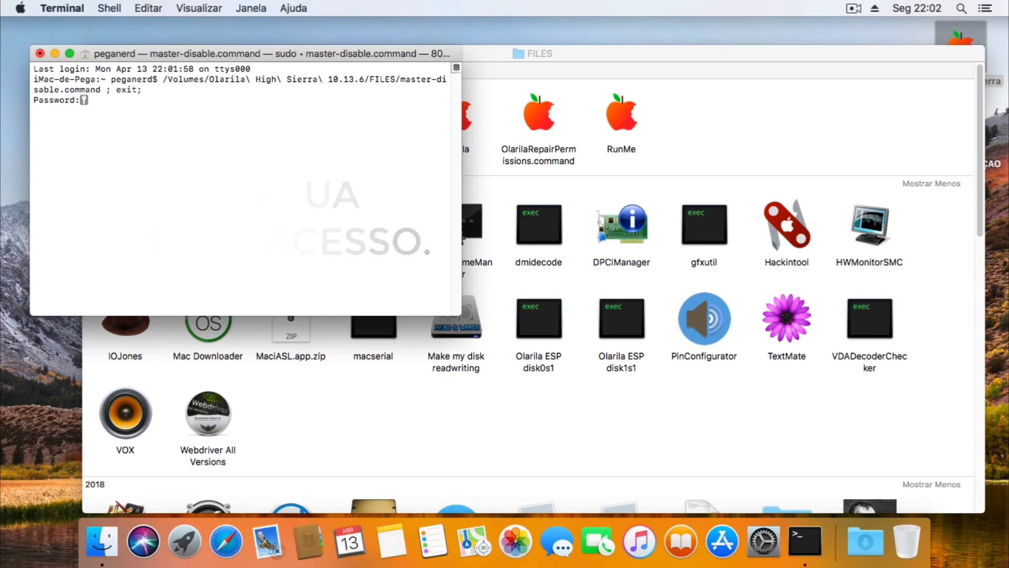
Authorize master-disable.command with the password, then close Terminal and the FILES window.
key("Return")
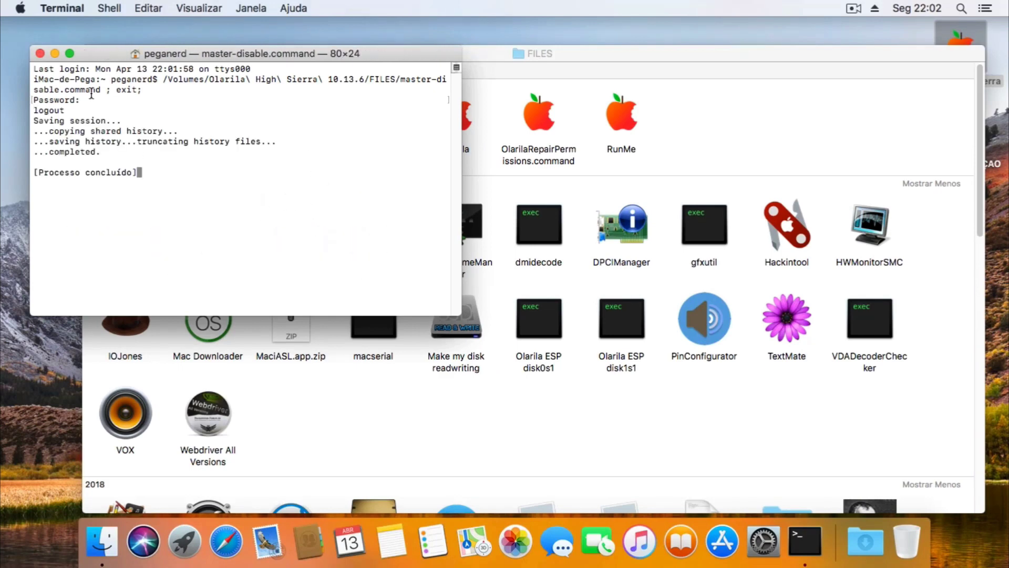
left_click(41, 54)
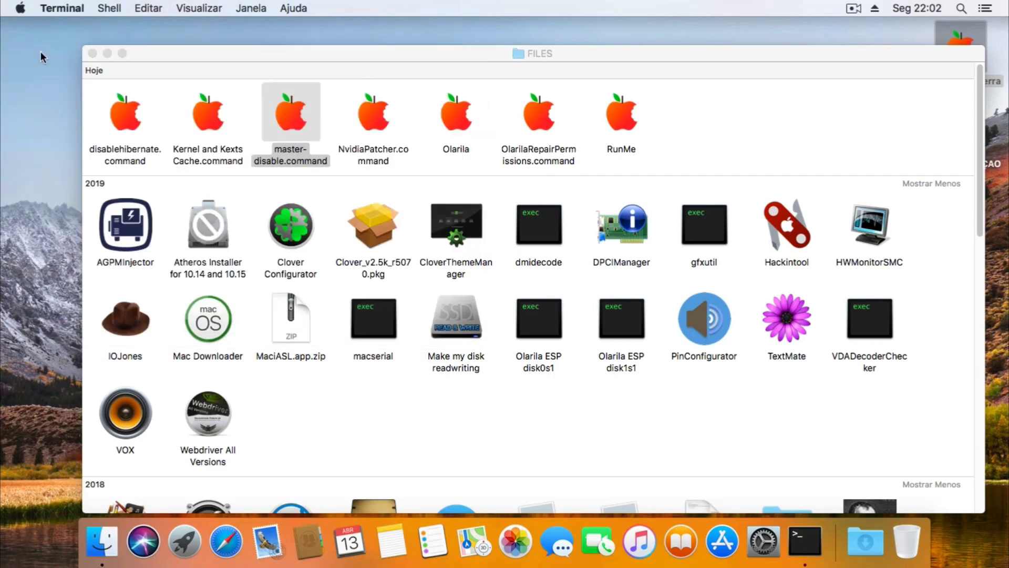
left_click(327, 183)
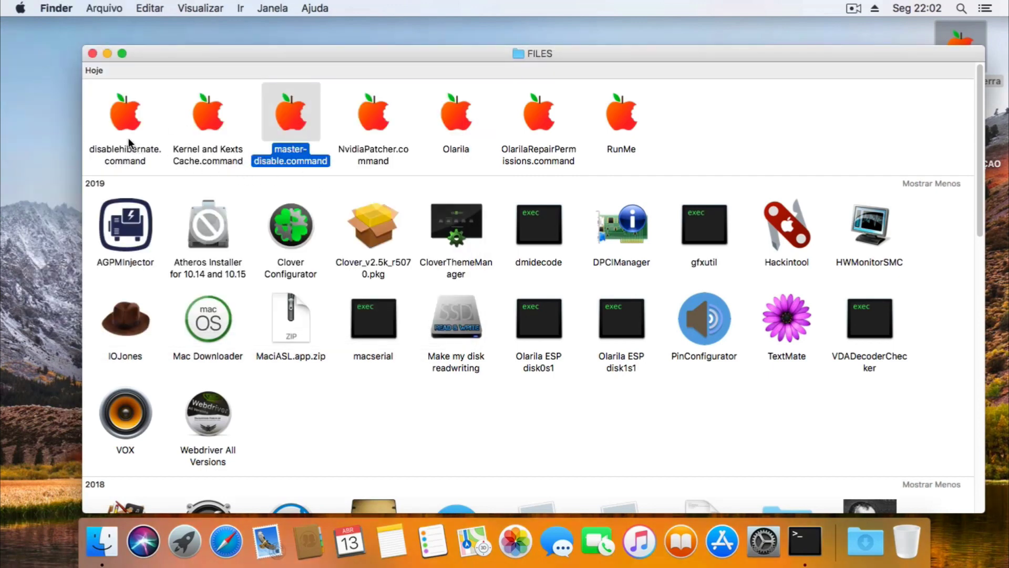
left_click(92, 54)
Close the Olarila and PÓS-INSTALAÇAO windows and let the Clover package run its install check.
left_click(141, 67)
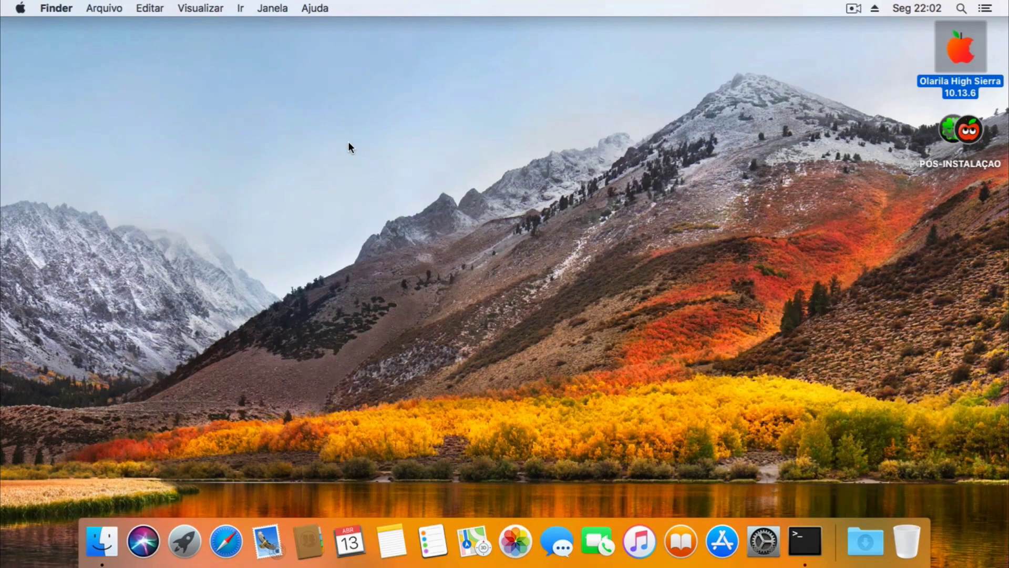
left_click(957, 131)
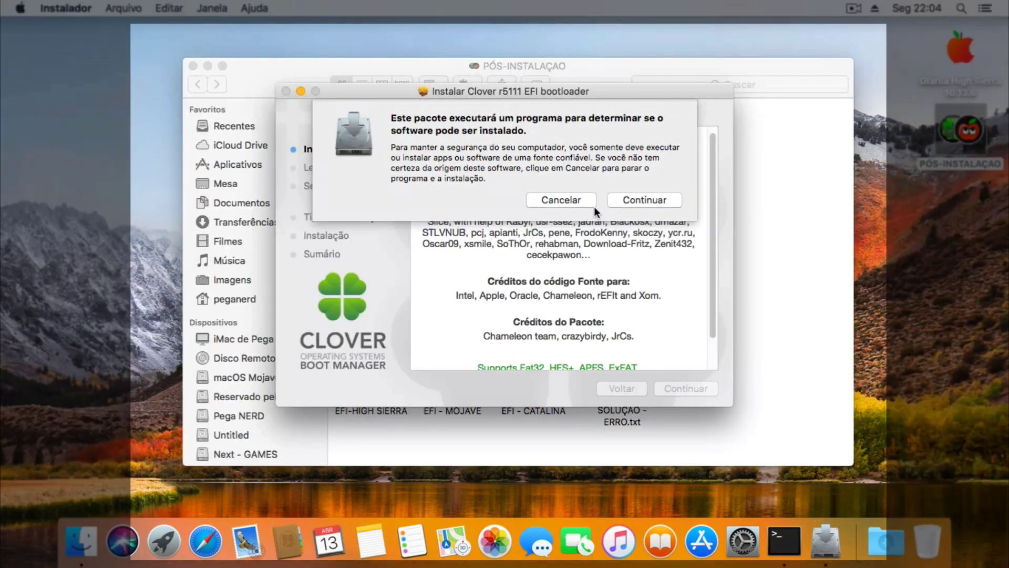
left_click(193, 66)
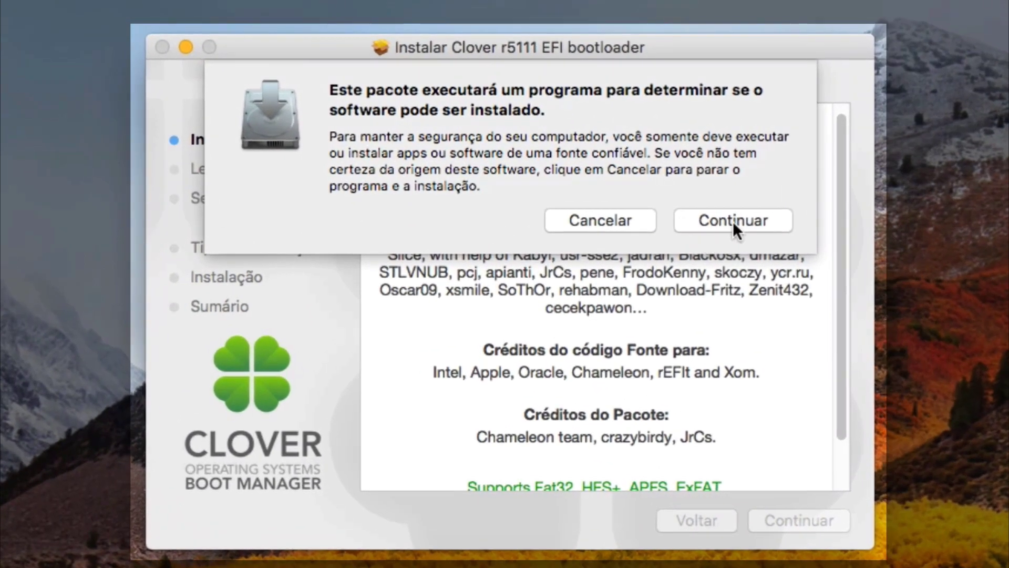
left_click(733, 221)
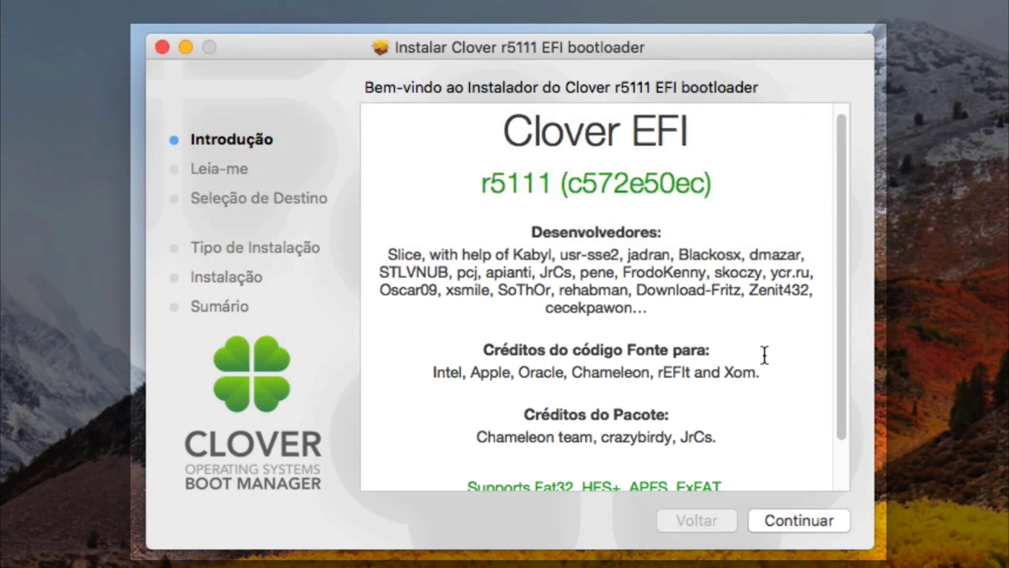
Advance the Clover r5111 installer past its introduction and read-me pages.
scroll(846, 357, "down", 3)
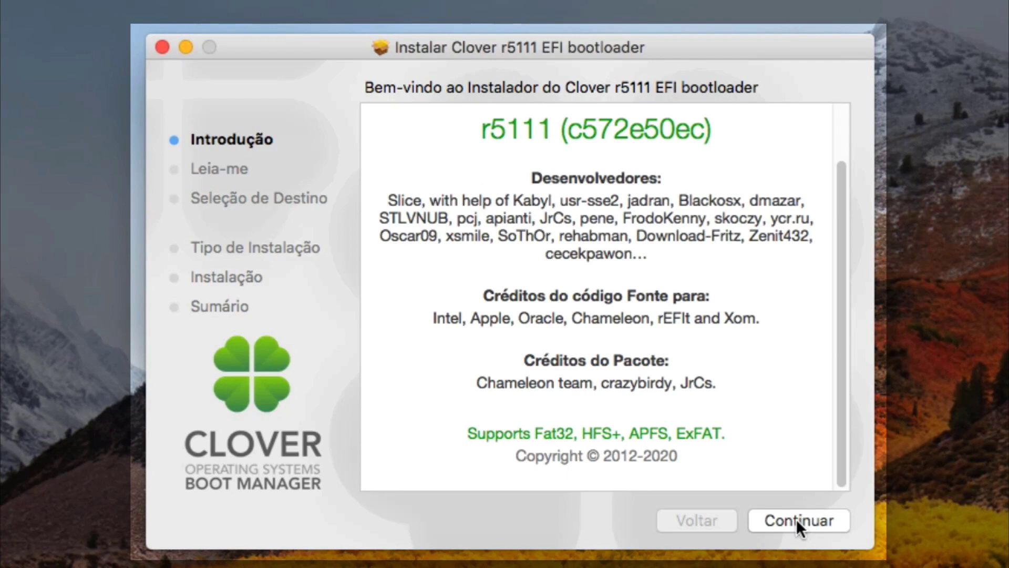
left_click(797, 519)
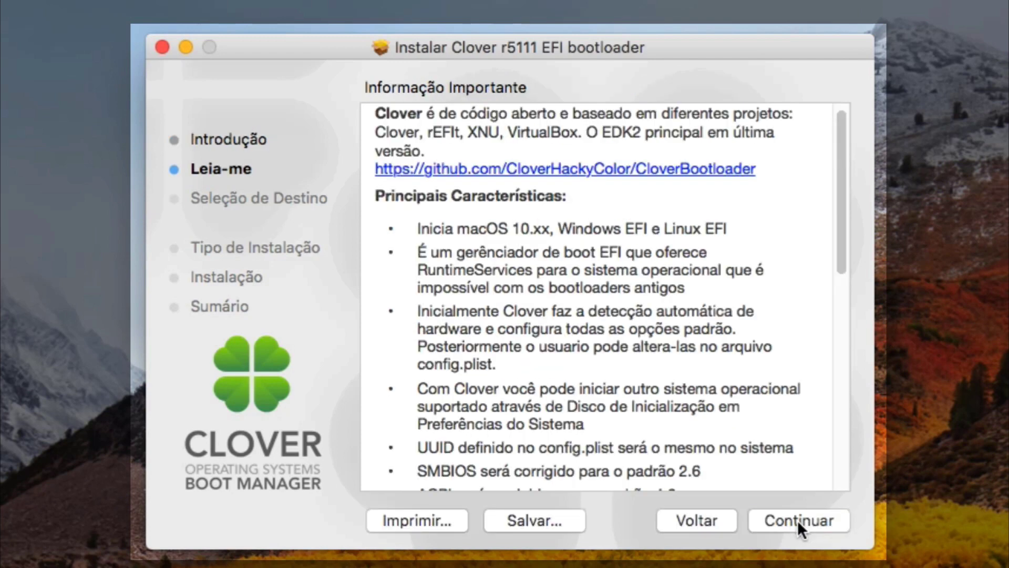
left_click(797, 519)
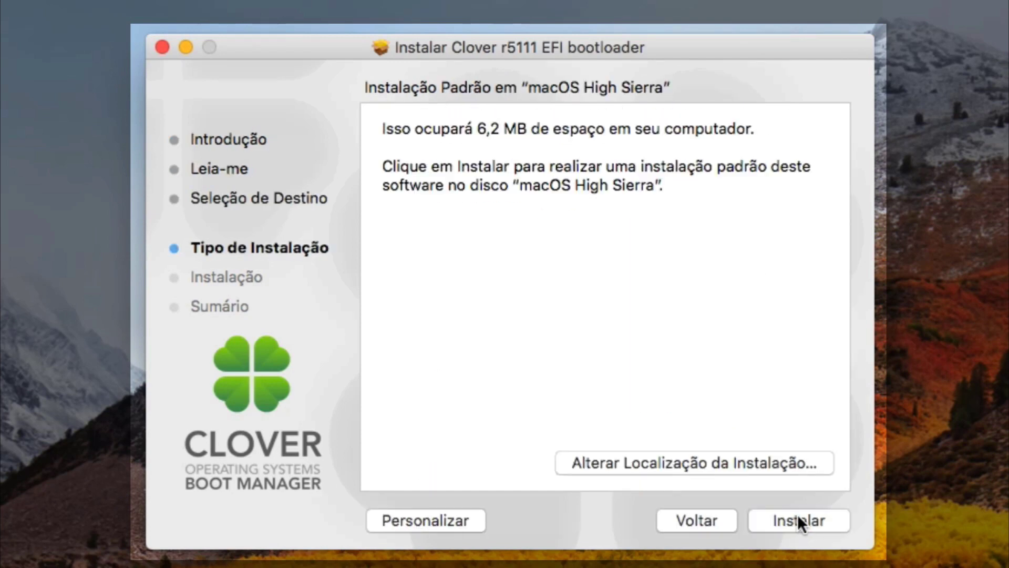
Choose a custom Clover install on the ESP and exclude the AptioMemoryFix driver.
left_click(446, 519)
left_click(392, 161)
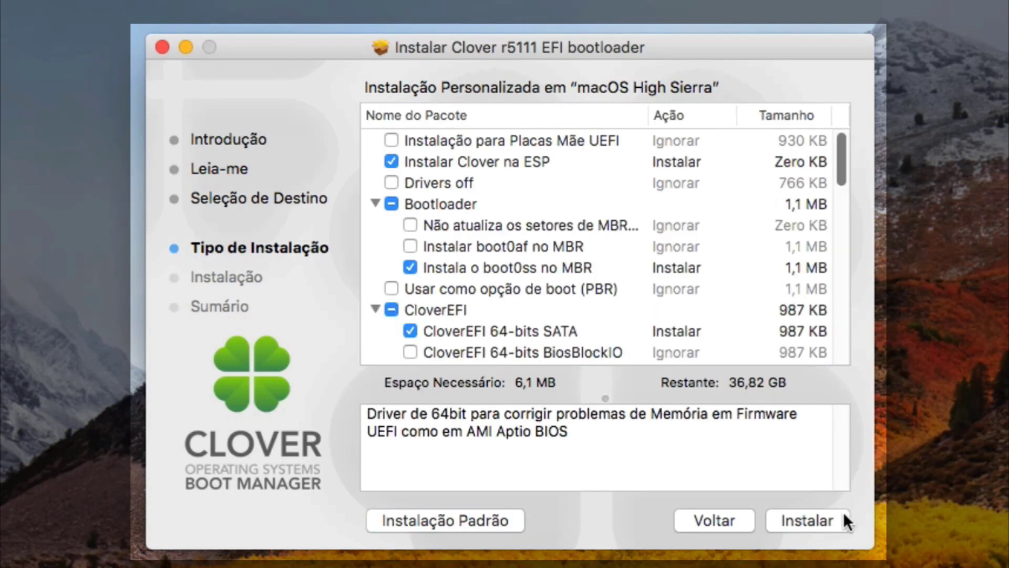
left_click_drag(839, 150, 840, 304)
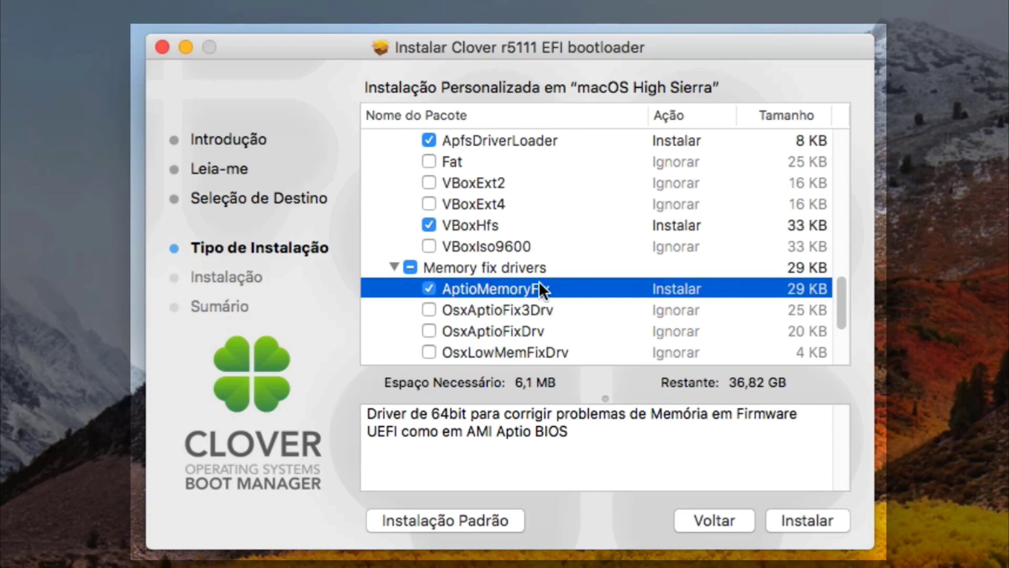
left_click(428, 287)
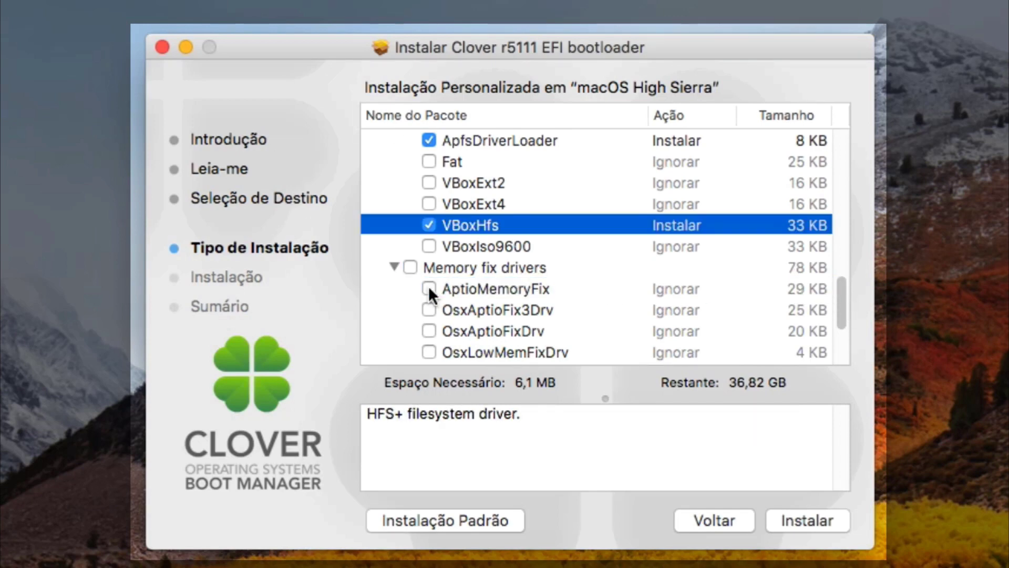
left_click(392, 266)
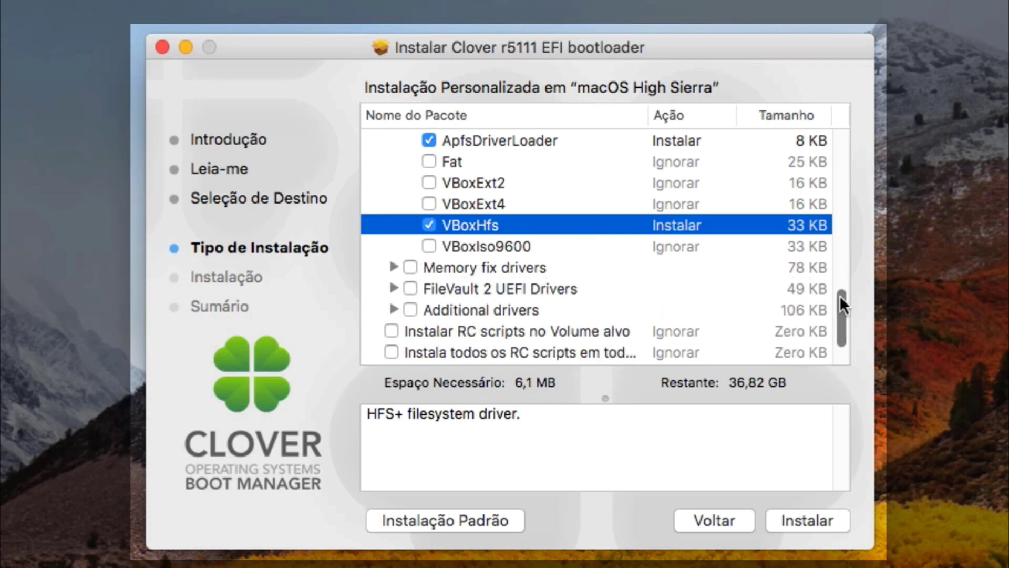
Exclude VBoxHfs from the File System drivers and collapse that group.
scroll(840, 295, "up", 3)
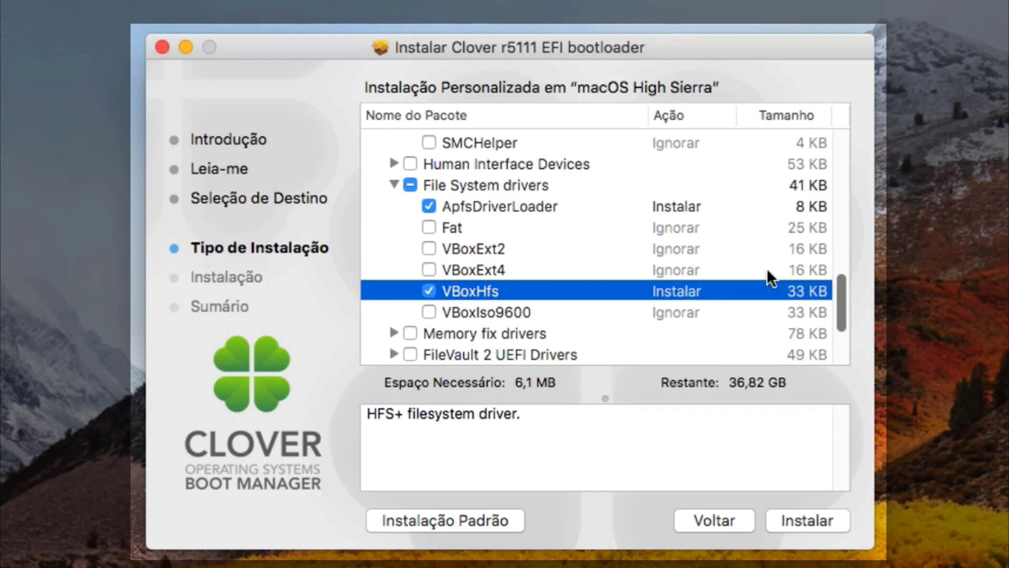
left_click(429, 291)
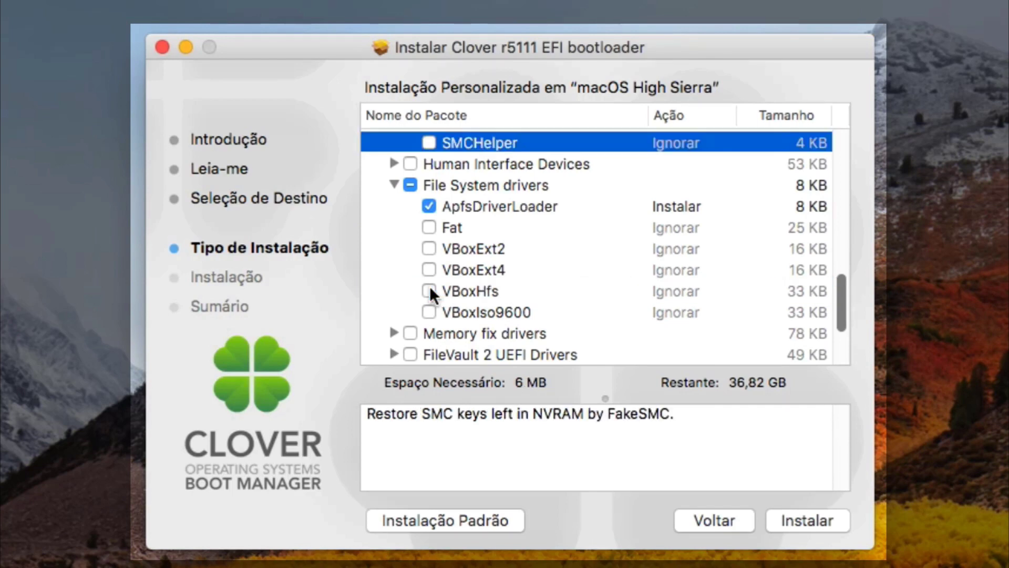
left_click_drag(840, 302, 833, 268)
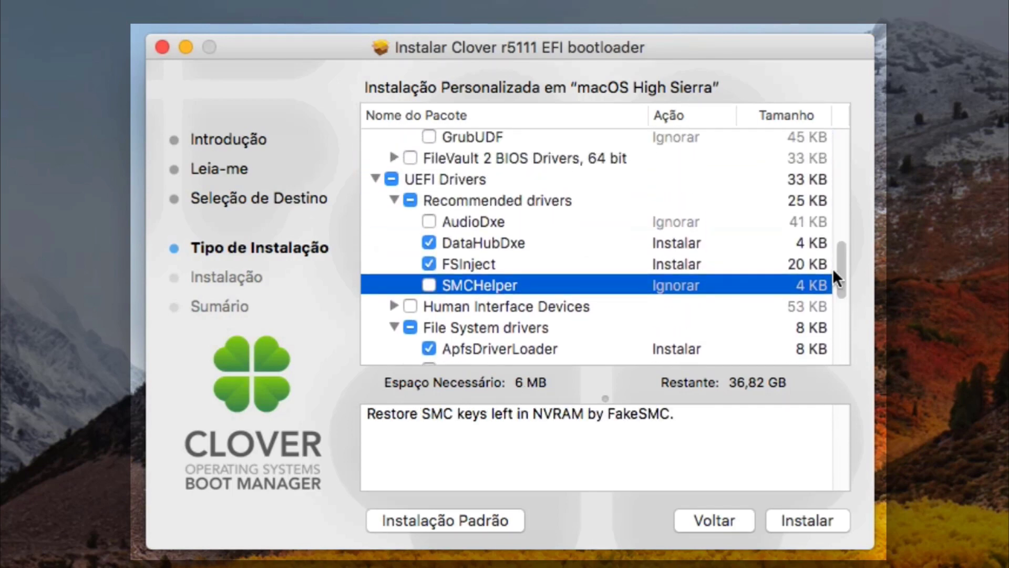
left_click(393, 326)
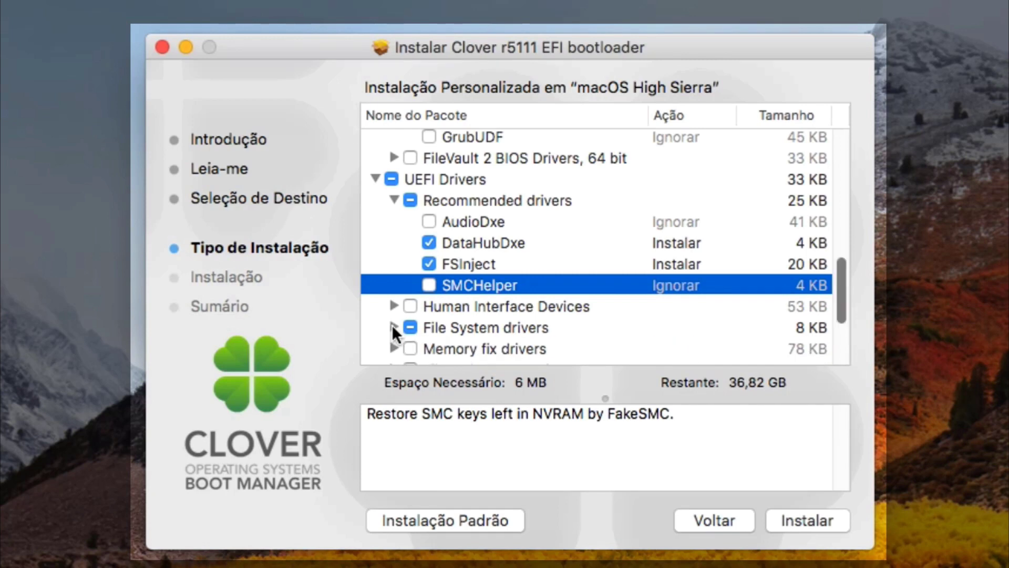
Include SMCHelper and AudioDxe, then collapse the Recommended and UEFI Drivers groups.
left_click(429, 285)
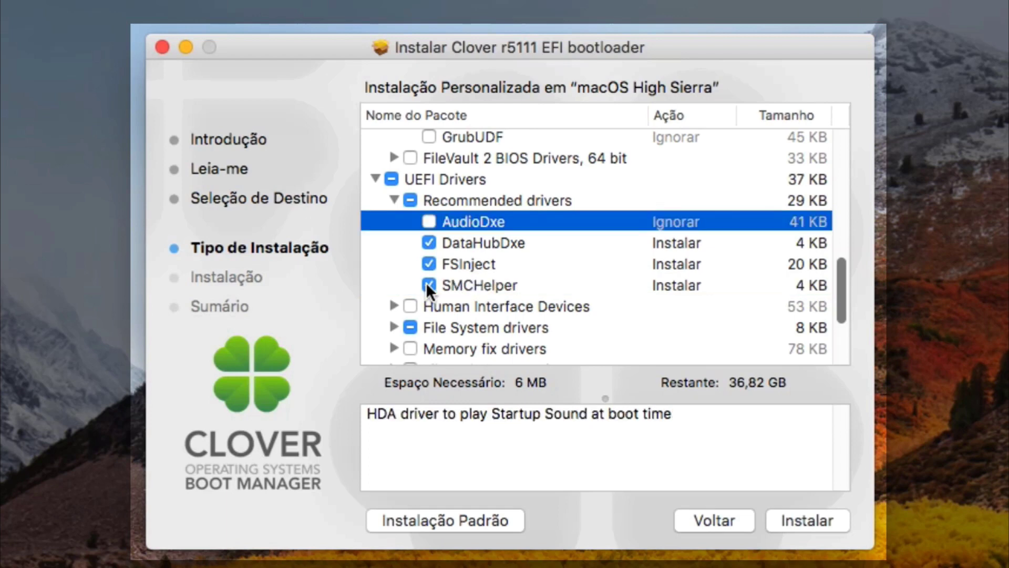
left_click(429, 221)
left_click_drag(841, 287, 843, 256)
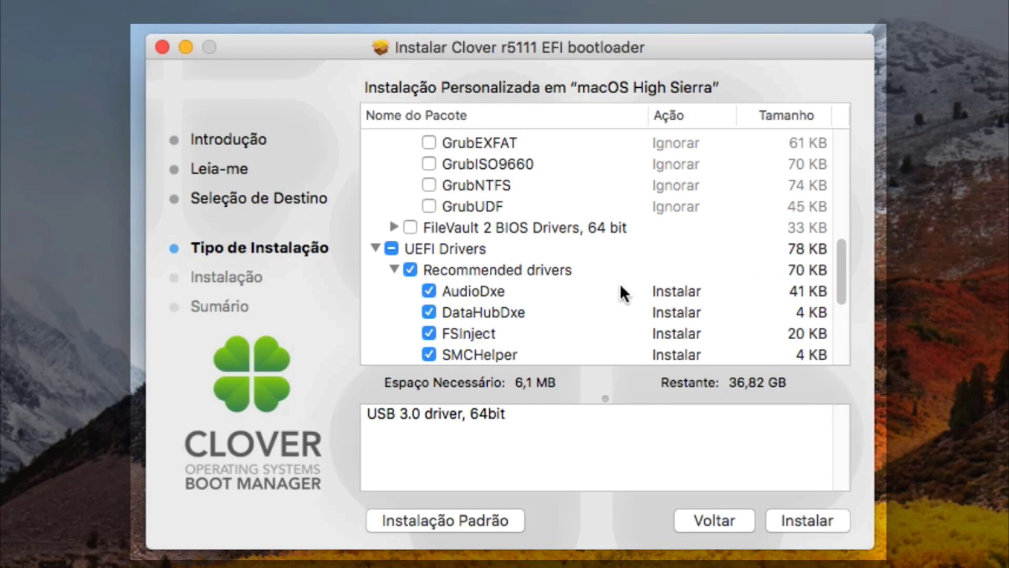
left_click(394, 265)
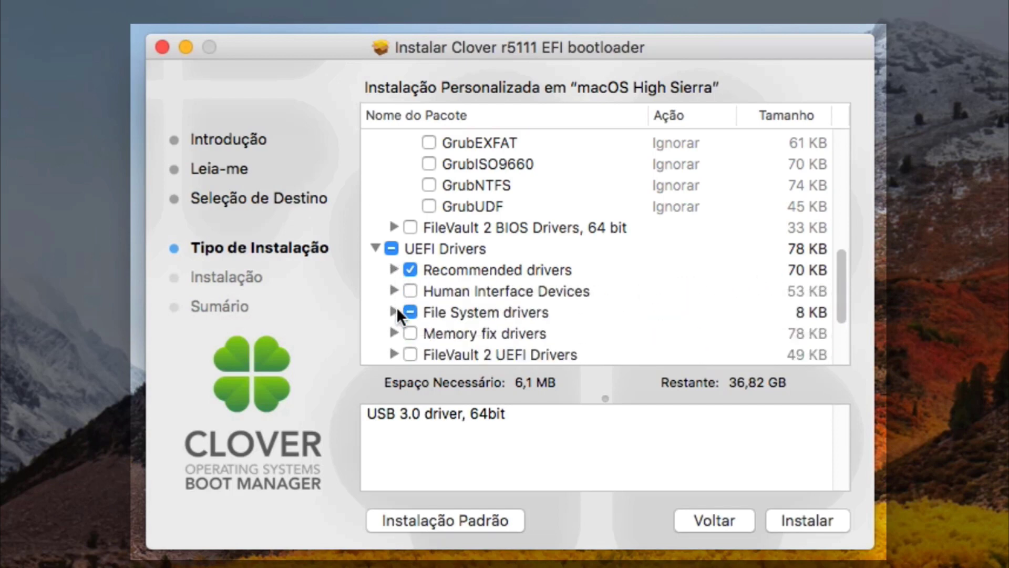
left_click(371, 244)
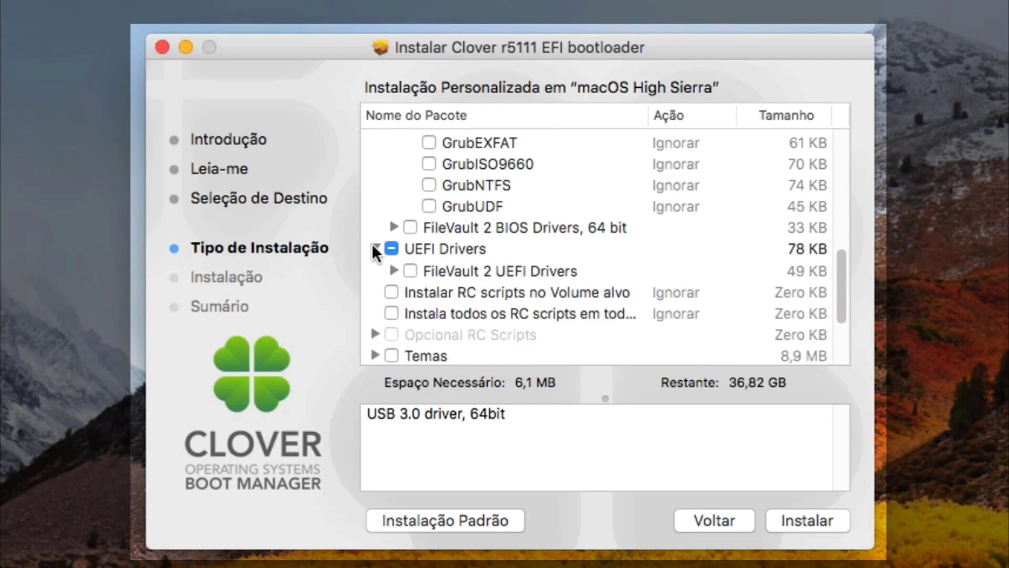
Include the XhciDxe, SMCHelper and AudioDxe drivers and collapse the driver groups.
left_click_drag(840, 298, 843, 251)
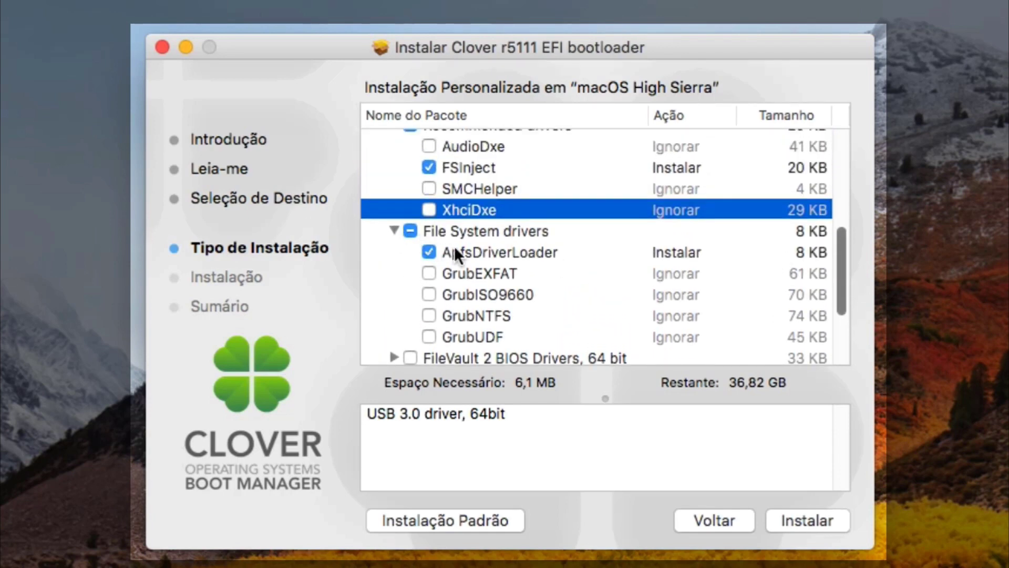
left_click_drag(836, 257, 832, 220)
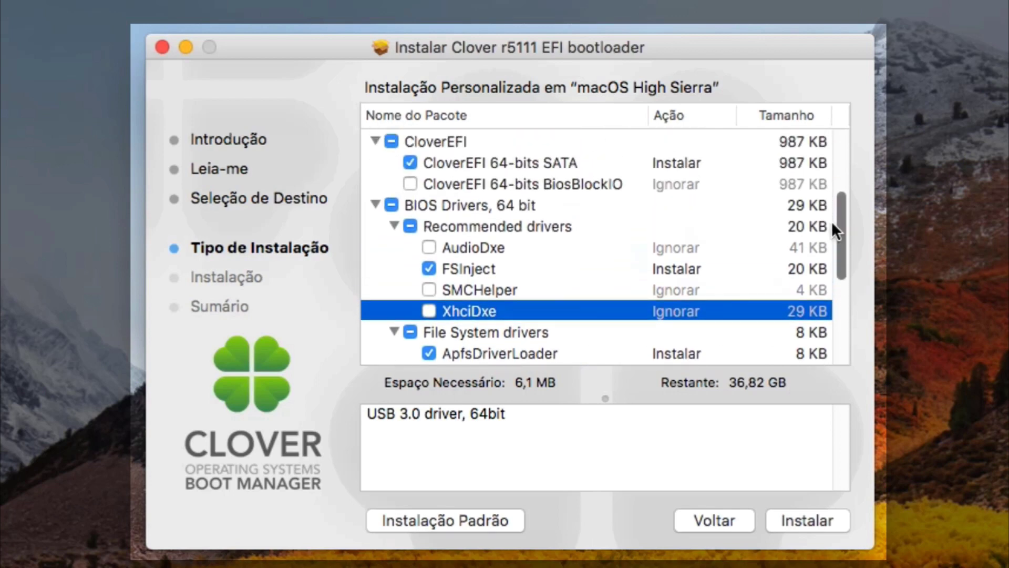
left_click(430, 311)
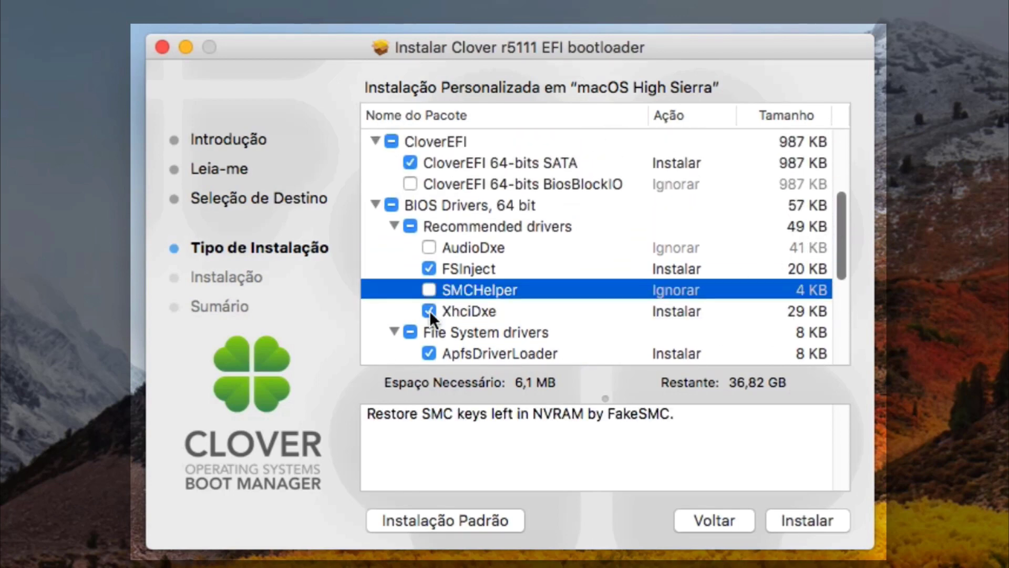
left_click(431, 284)
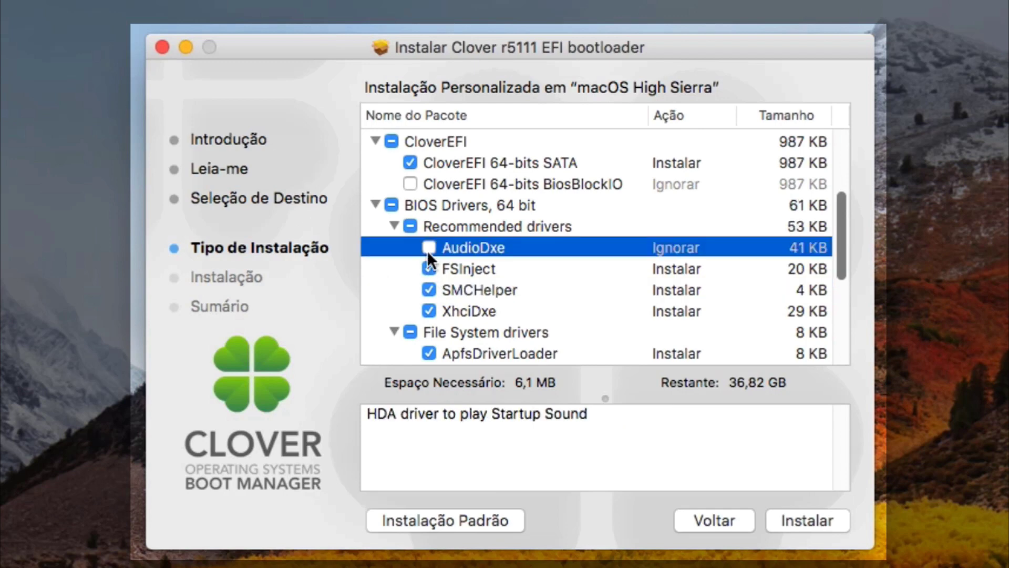
left_click(428, 247)
left_click(394, 265)
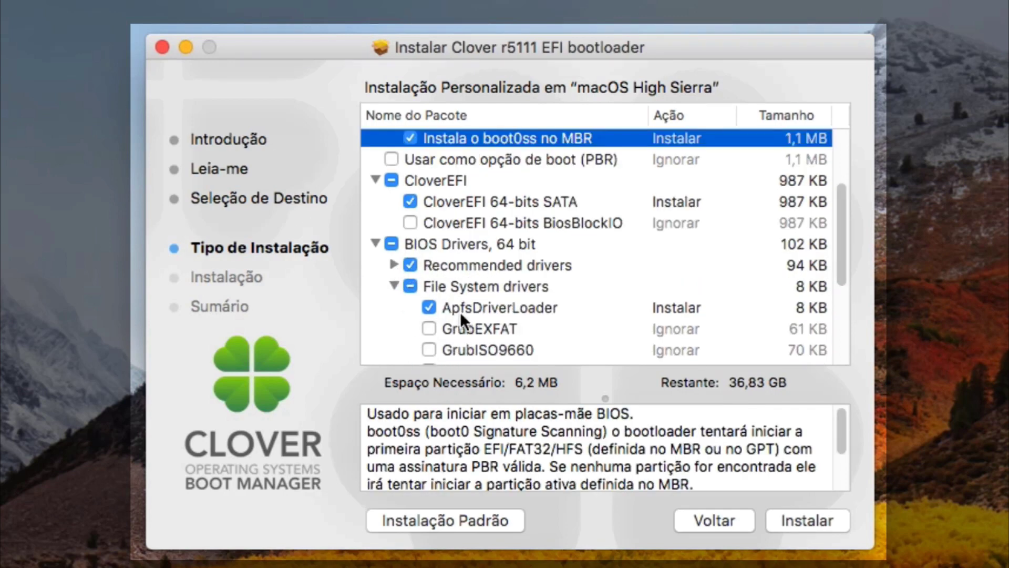
left_click(394, 286)
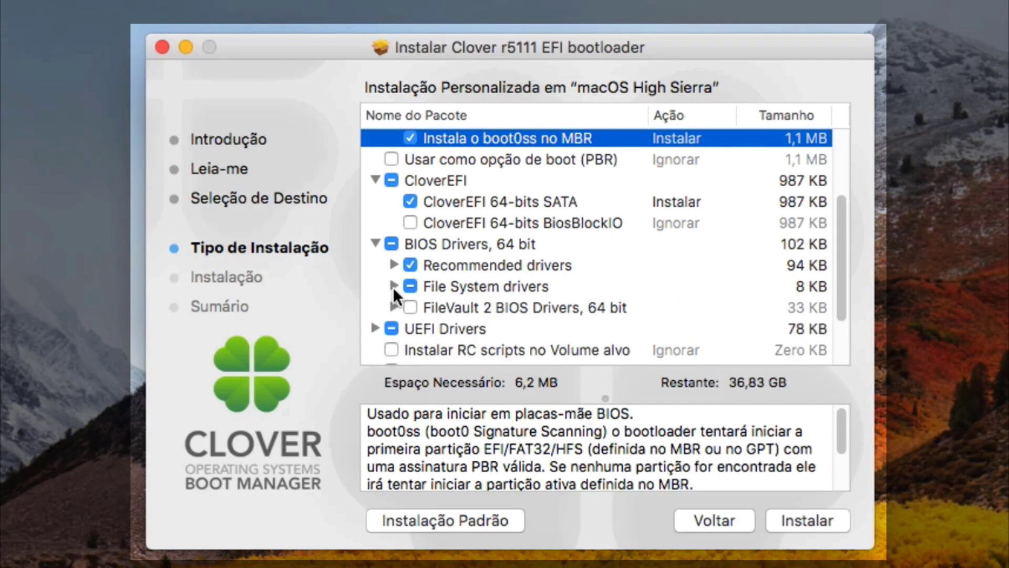
left_click(374, 243)
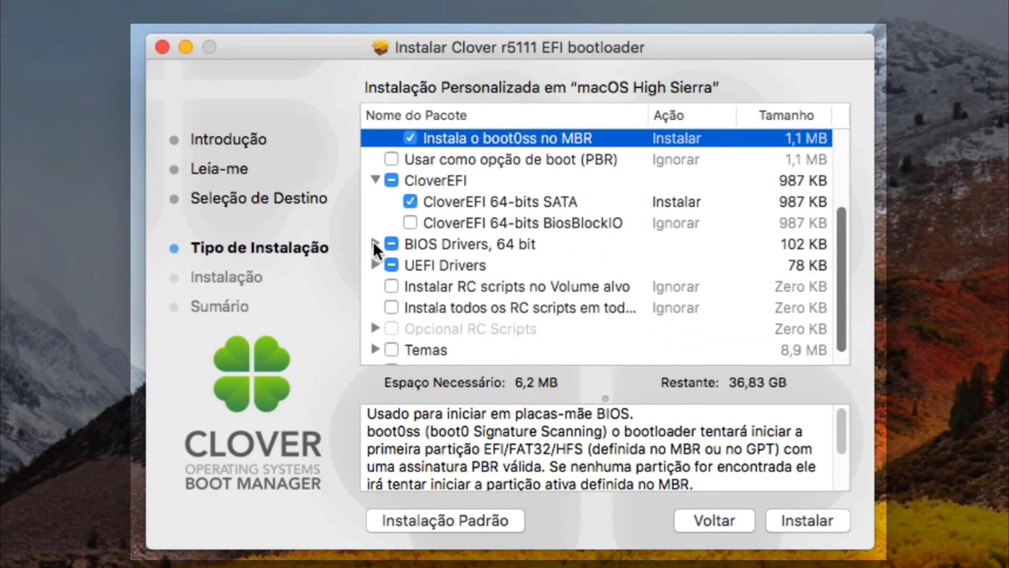
Replace boot0ss with 'Não atualiza os setores de MBR' and toggle the ESP install option.
left_click_drag(836, 251, 841, 217)
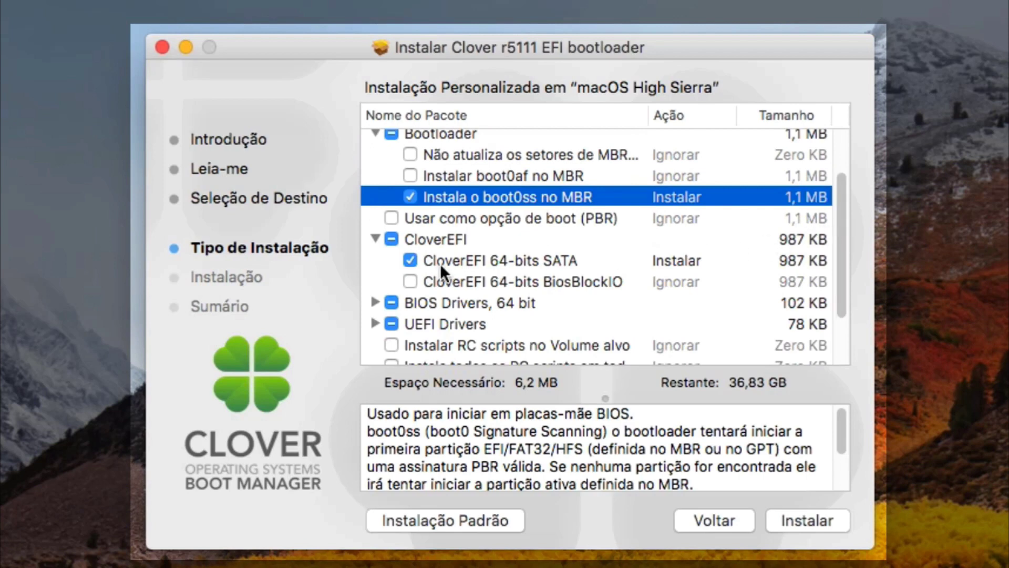
left_click(376, 238)
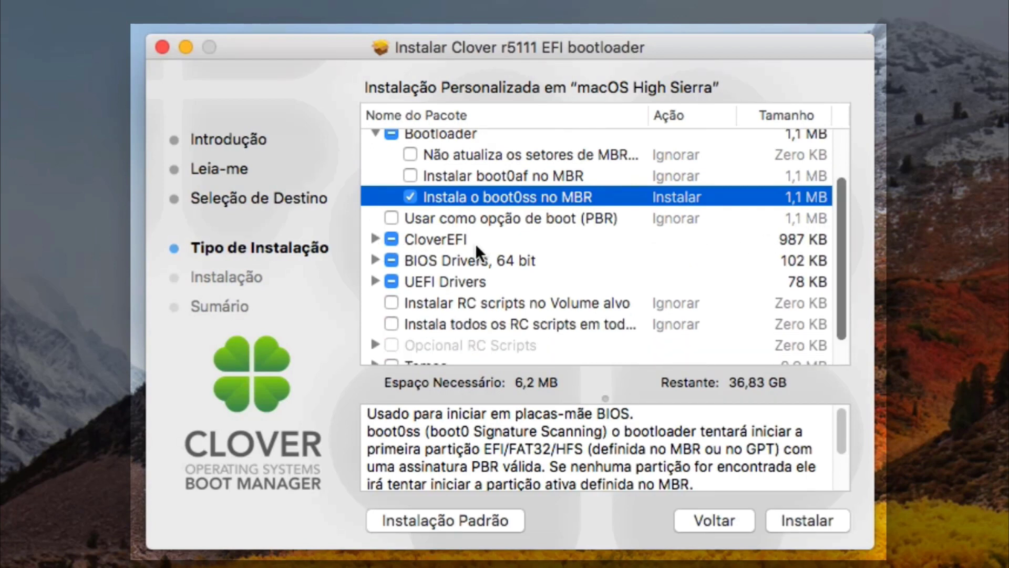
left_click_drag(832, 273, 834, 226)
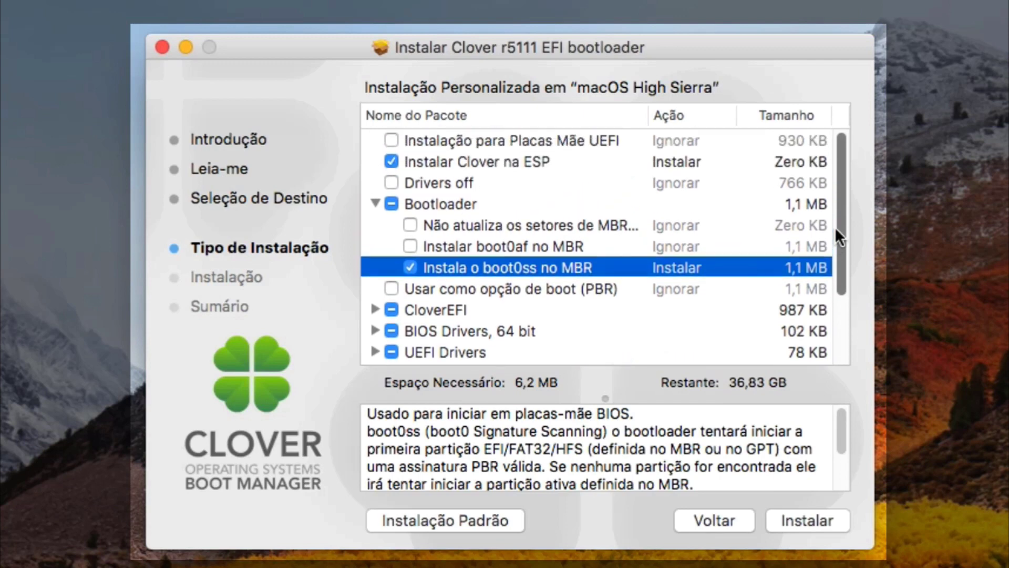
left_click(410, 267)
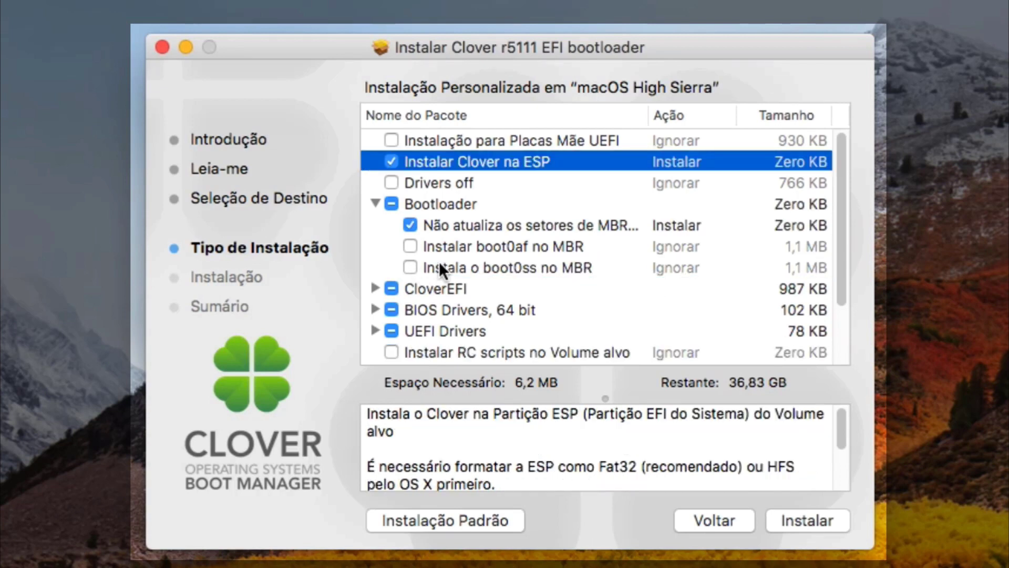
left_click(374, 201)
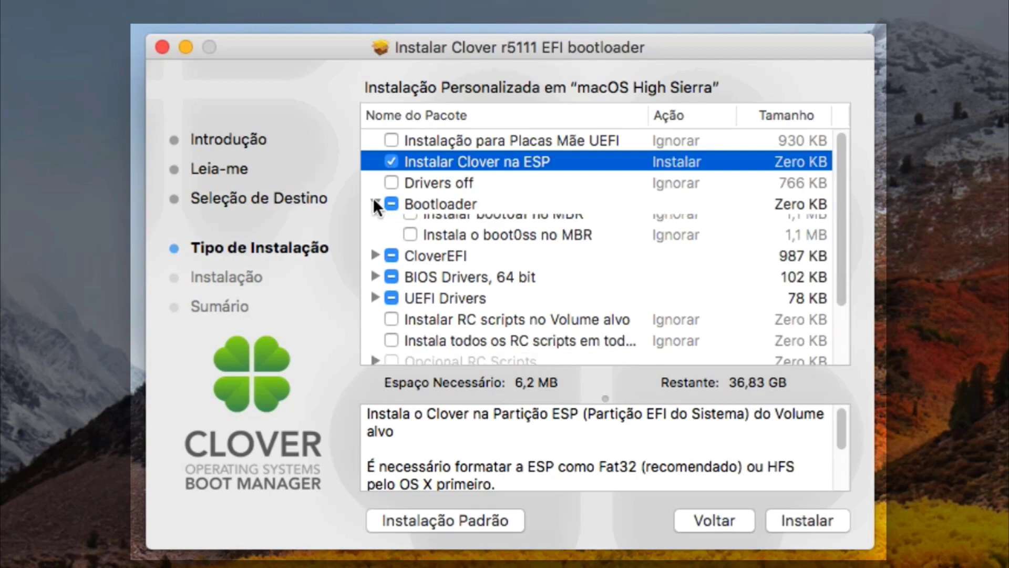
left_click(390, 159)
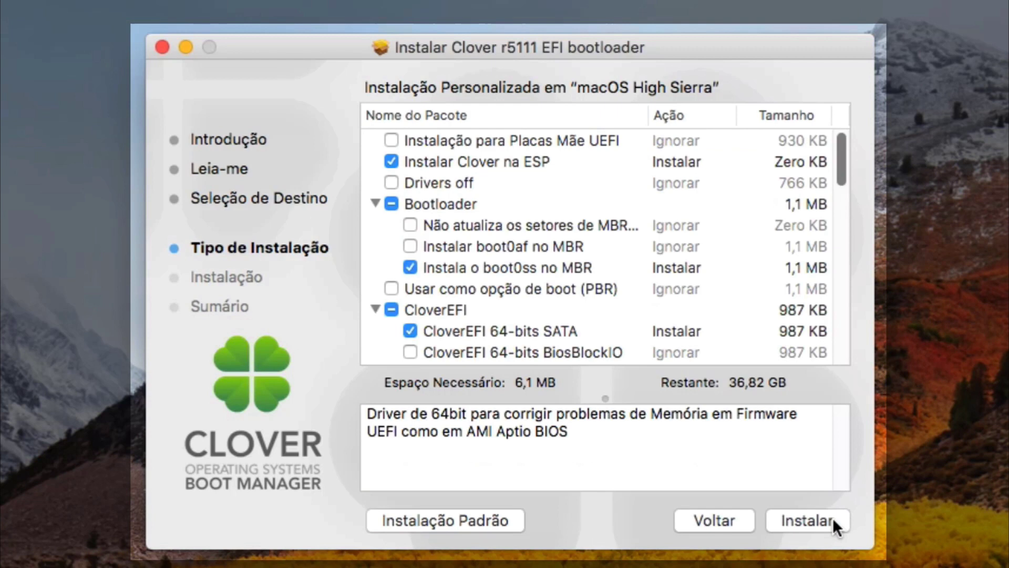
Install Clover r5111 with the admin password and close the installer when finished.
left_click(833, 518)
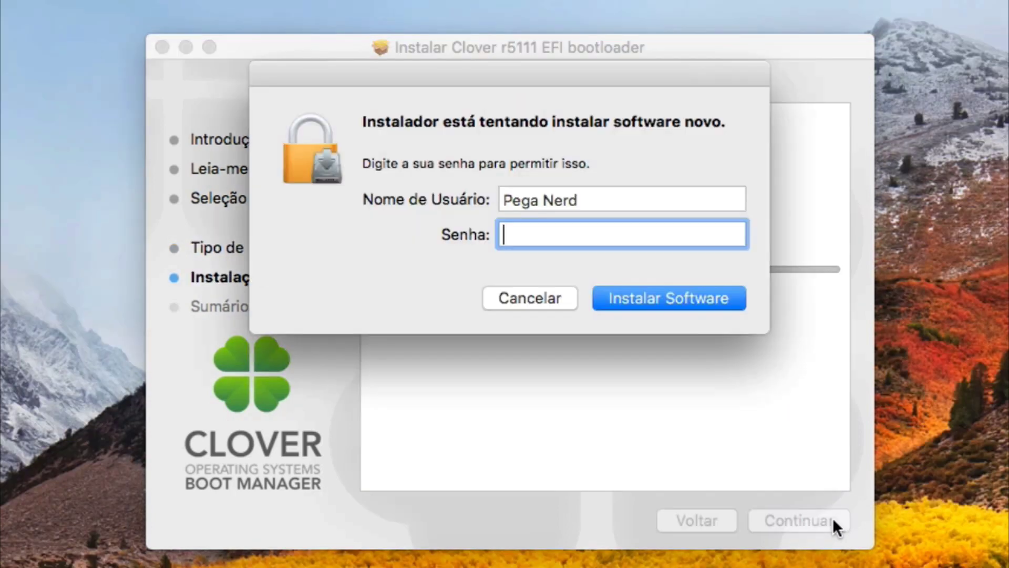
type("••••")
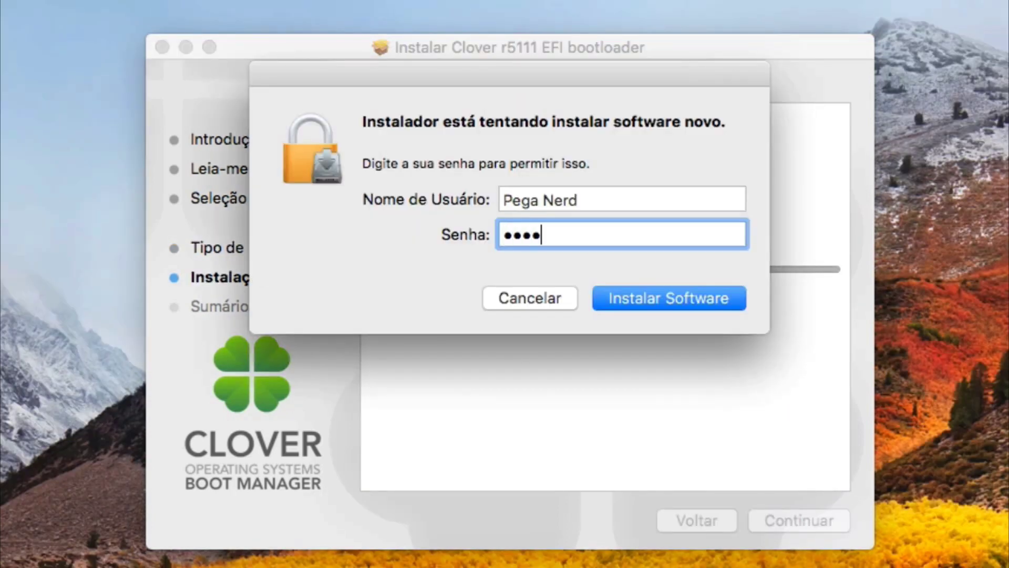
type("••")
left_click(664, 304)
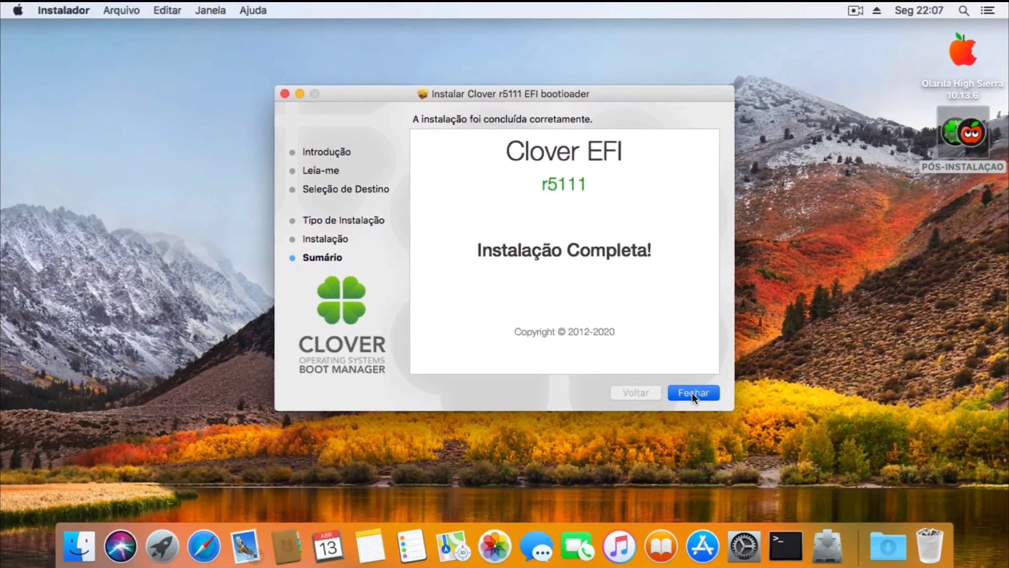
left_click(809, 520)
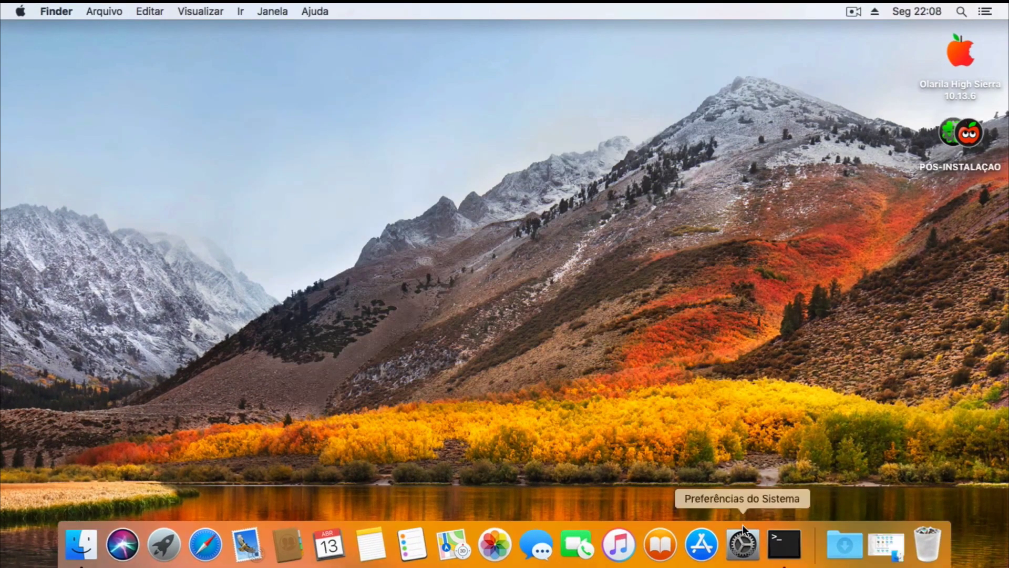
left_click(742, 541)
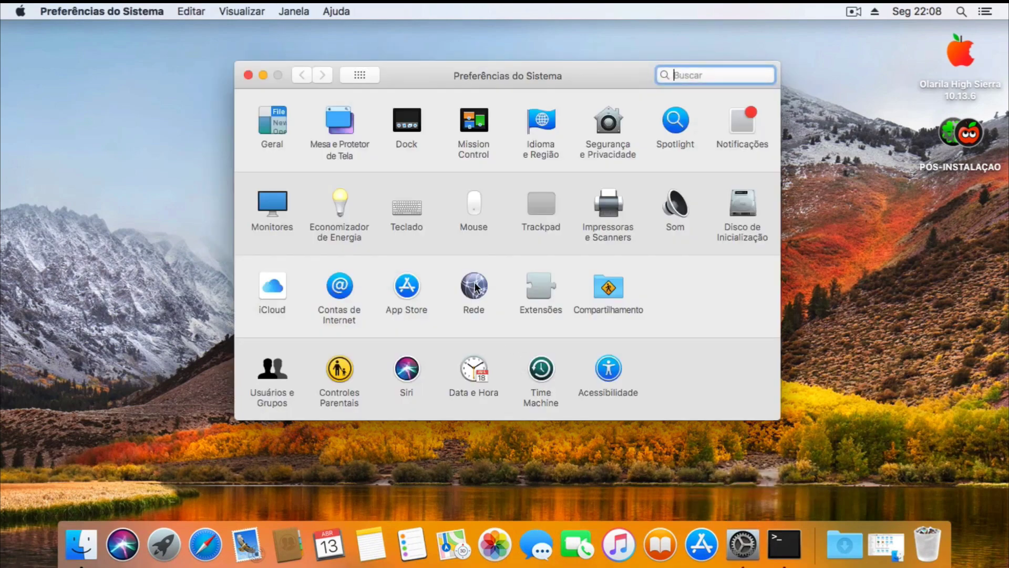
left_click(475, 286)
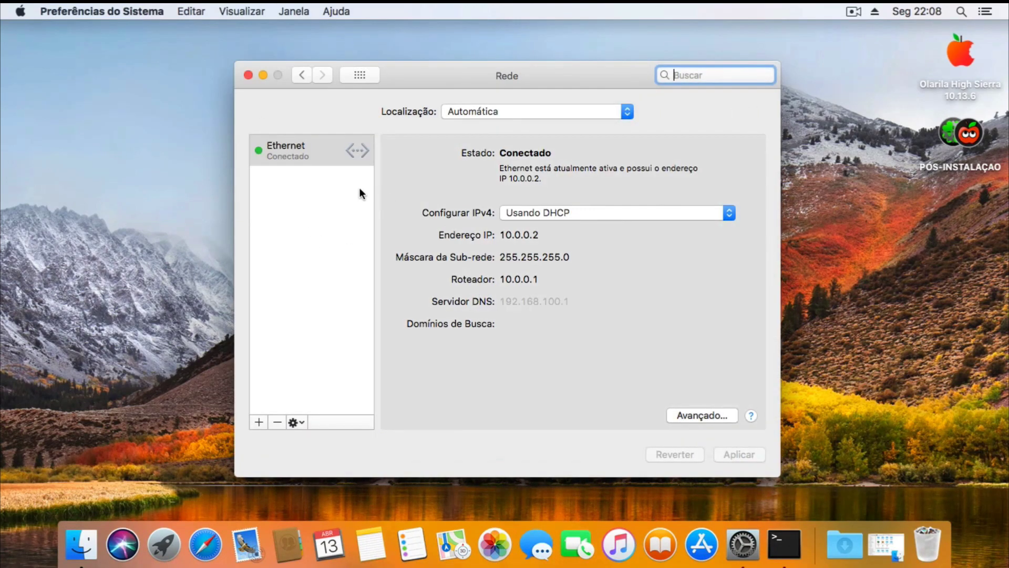
left_click(304, 74)
left_click(680, 210)
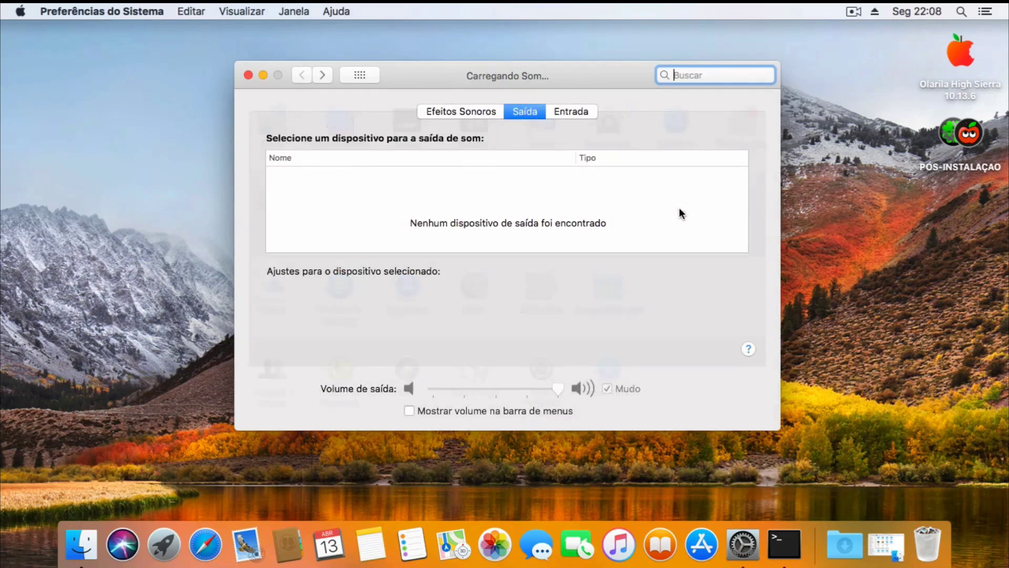
left_click(568, 111)
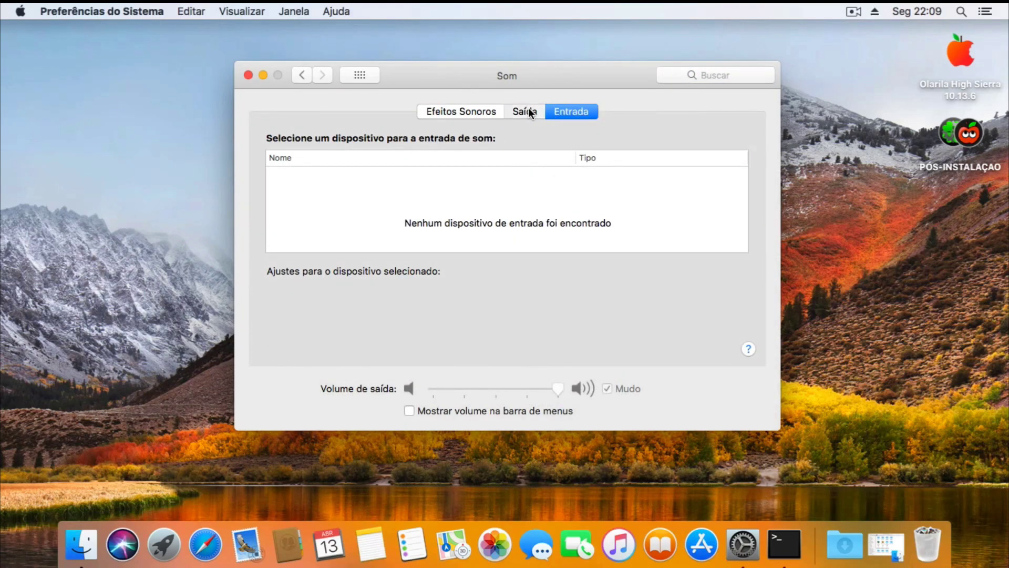
left_click(528, 107)
left_click(562, 109)
left_click(531, 108)
left_click(563, 111)
left_click(535, 110)
left_click(556, 109)
left_click(528, 108)
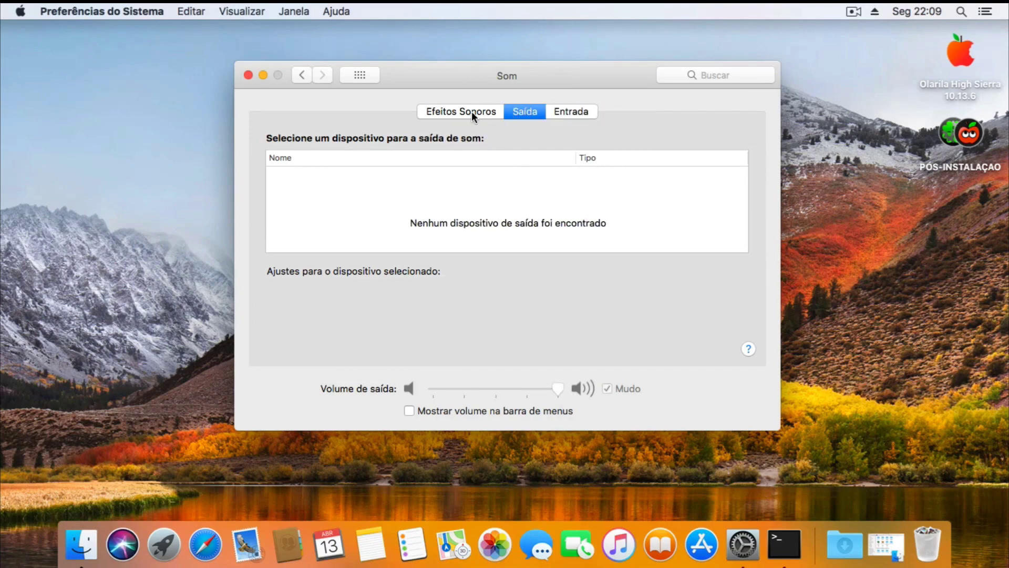
left_click(248, 75)
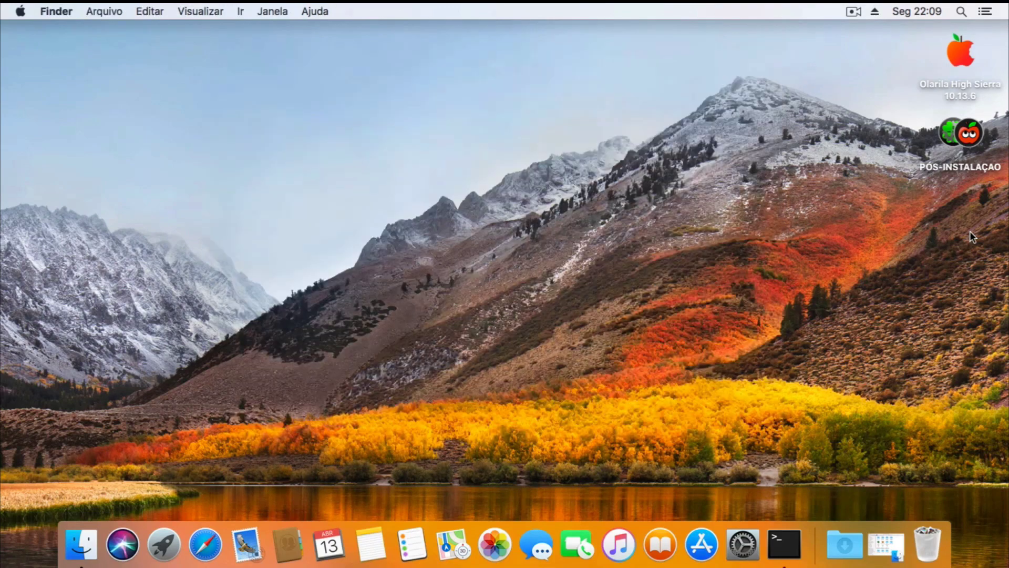
Launch the Olarila app from FILES on the Olarila High Sierra volume, allowing it through Gatekeeper.
double_click(961, 55)
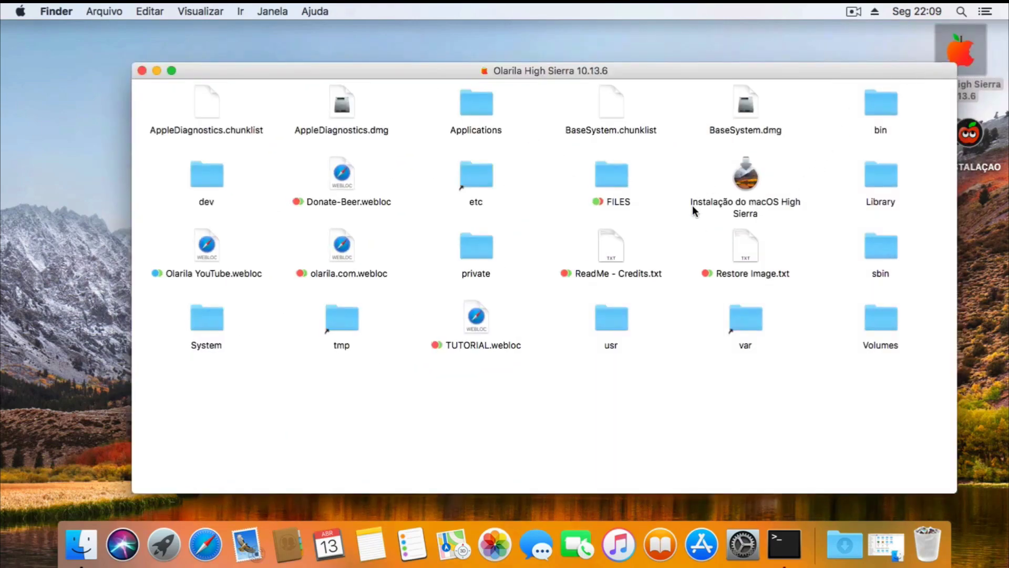
double_click(612, 181)
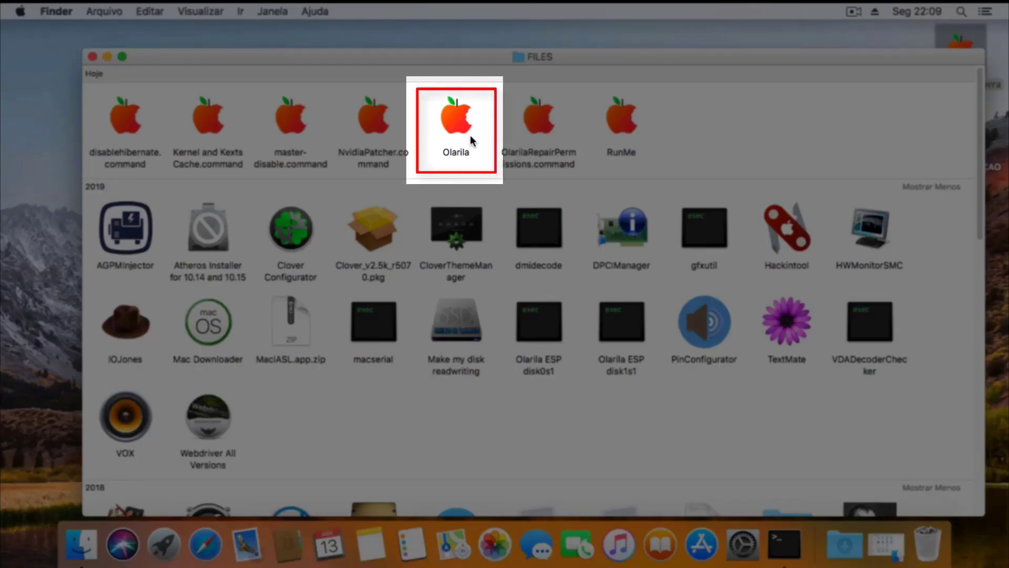
double_click(456, 116)
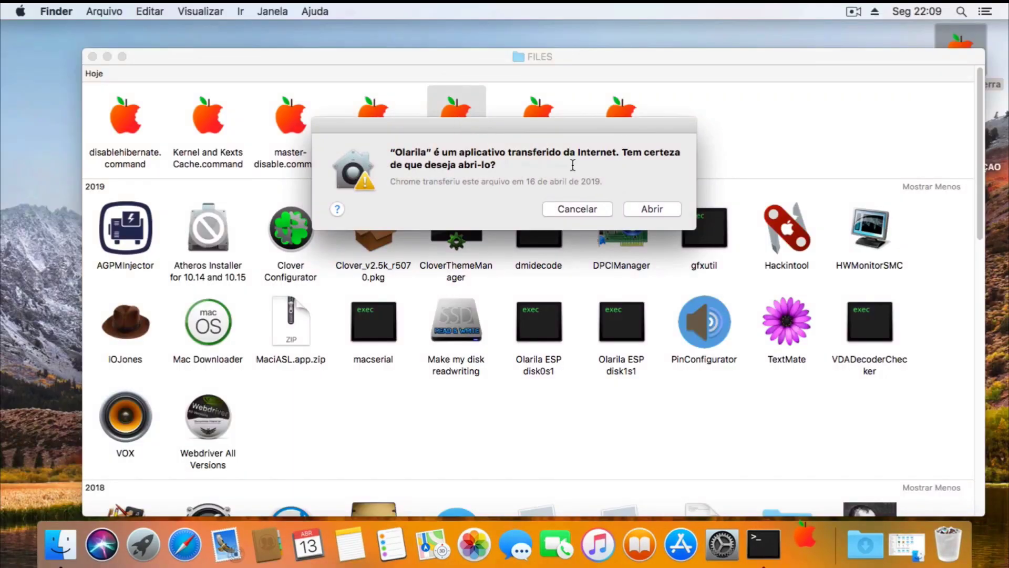
left_click(657, 210)
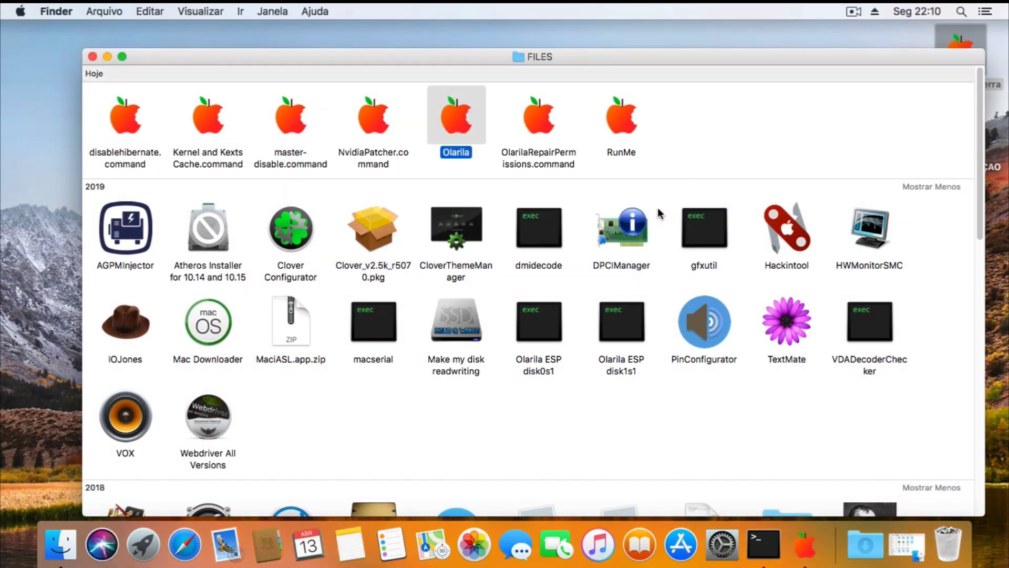
left_click(804, 546)
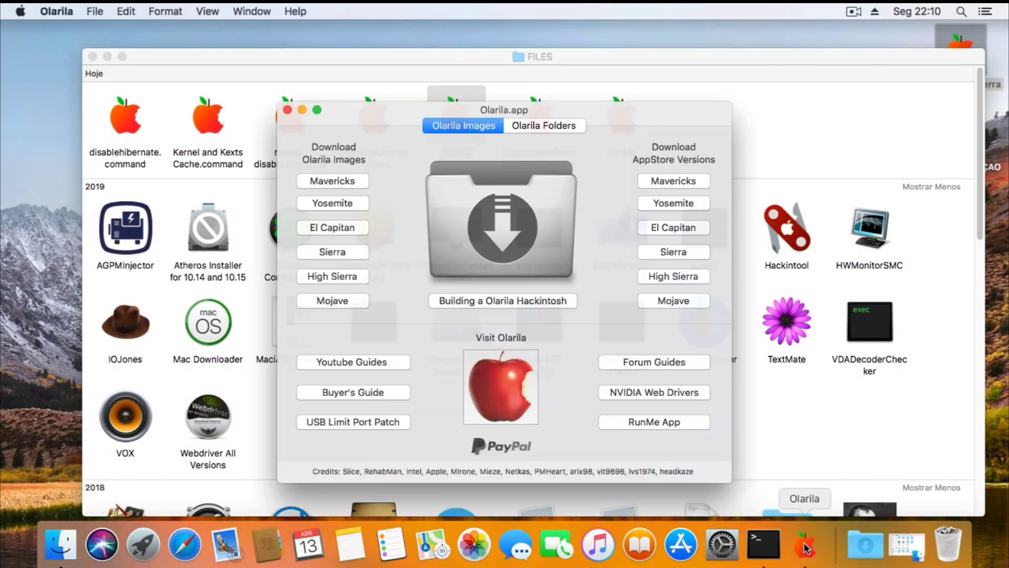
Close the Olarila volume windows and open PÓS-INSTALAÇÃO > PACOTES - CLOVERES.
left_click(92, 57)
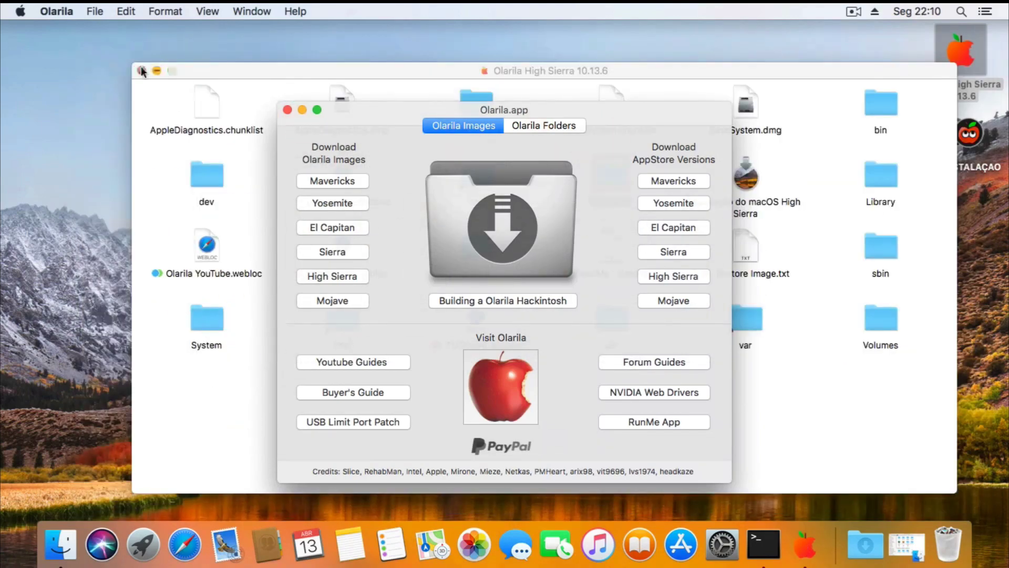
left_click(143, 72)
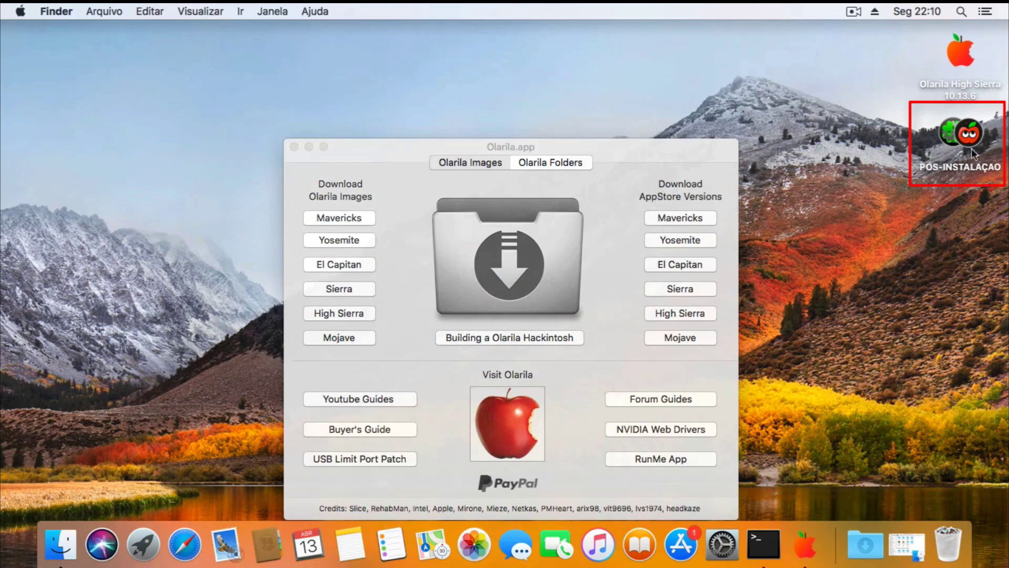
left_click(971, 142)
double_click(971, 142)
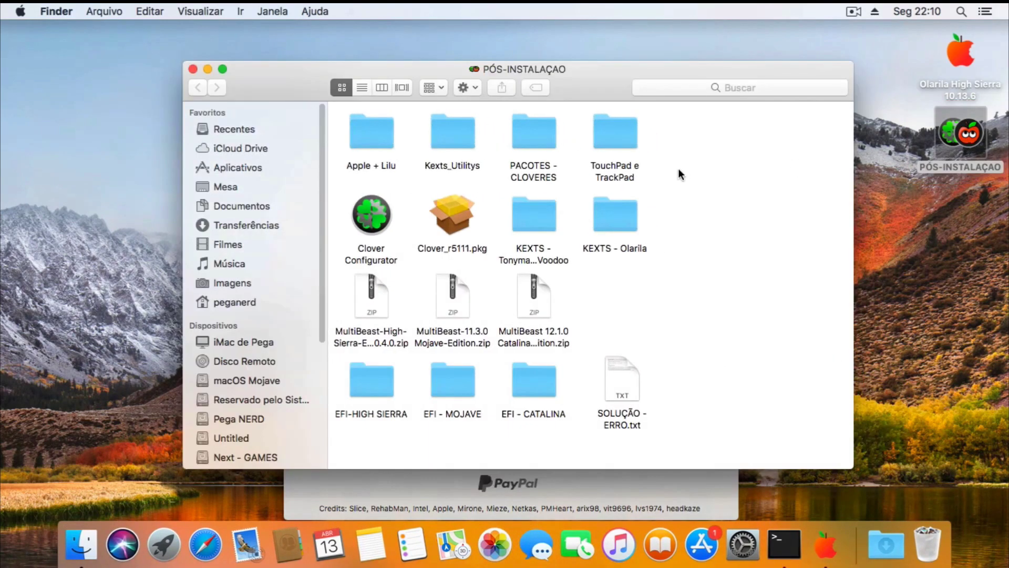
double_click(537, 135)
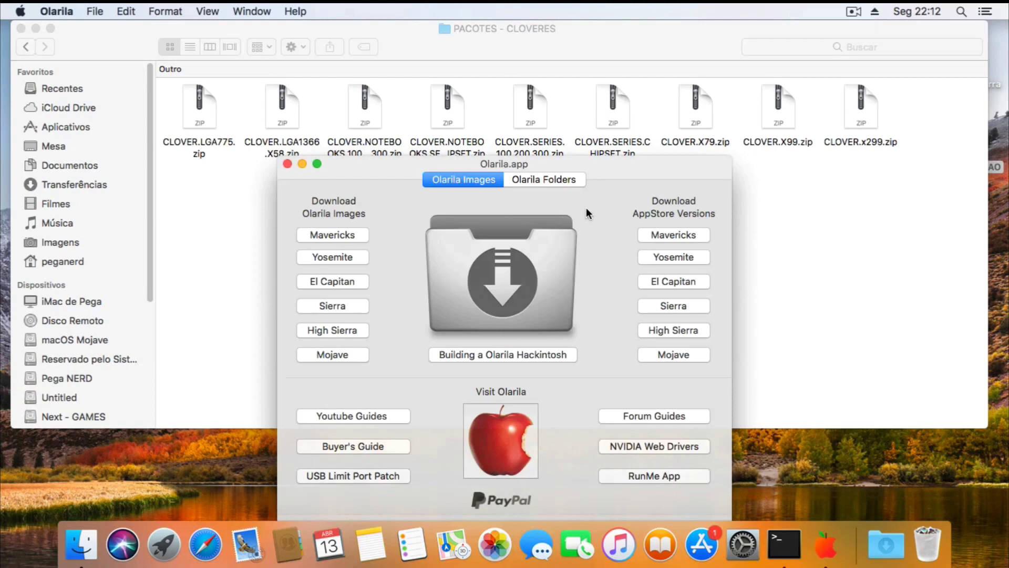
In Olarila.app, switch to Clover Folders and get the Series 10, 20, 30 folder.
left_click(544, 177)
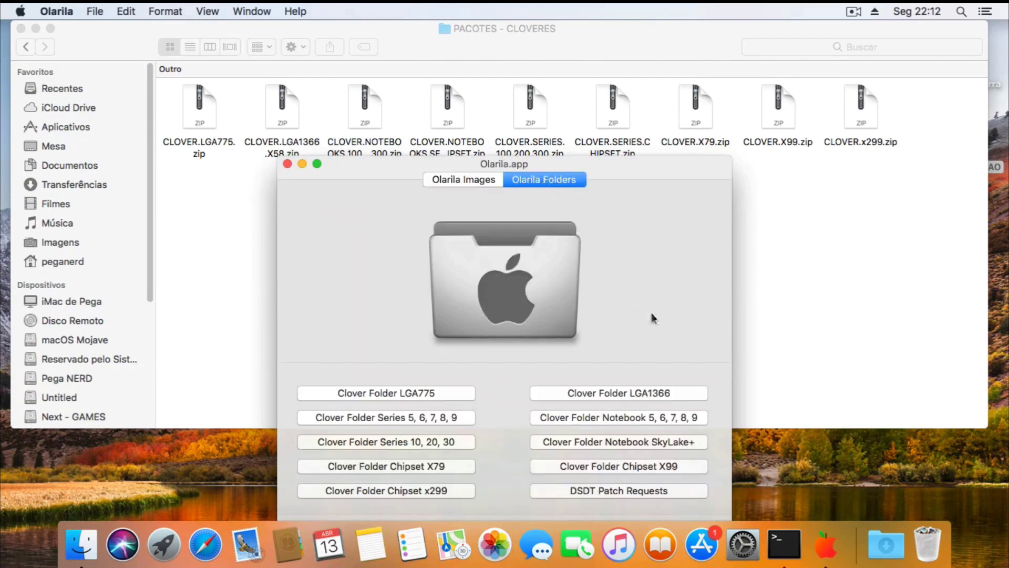
mouse_move(408, 169)
left_mouse_down()
mouse_move(409, 185)
mouse_move(396, 180)
left_mouse_up()
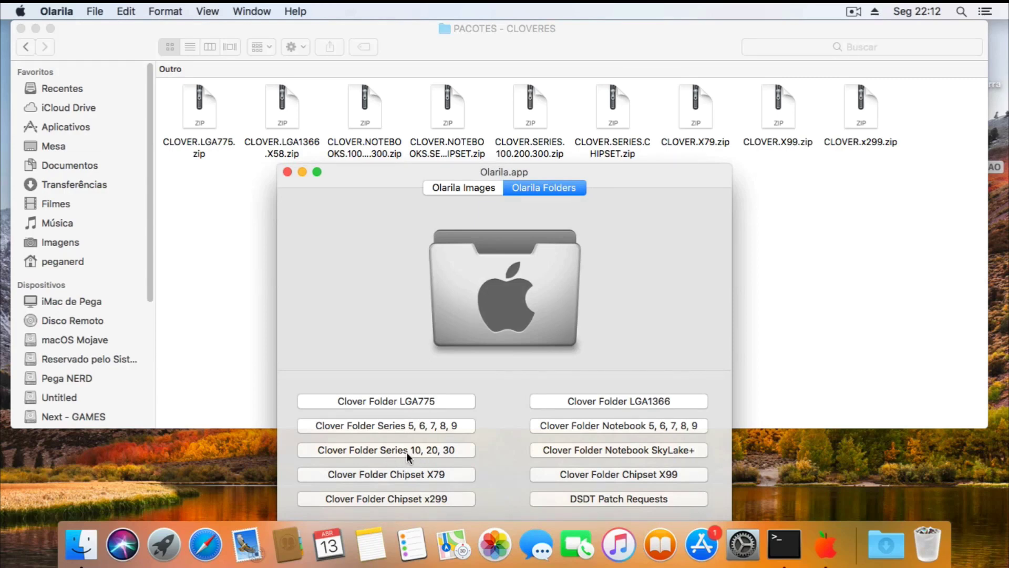
left_click(451, 449)
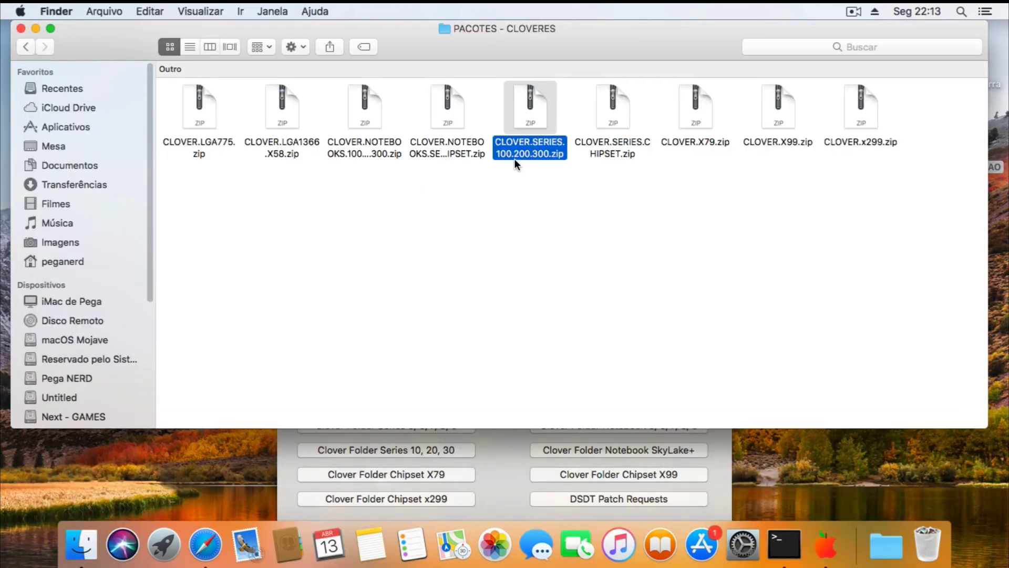
left_click(549, 182)
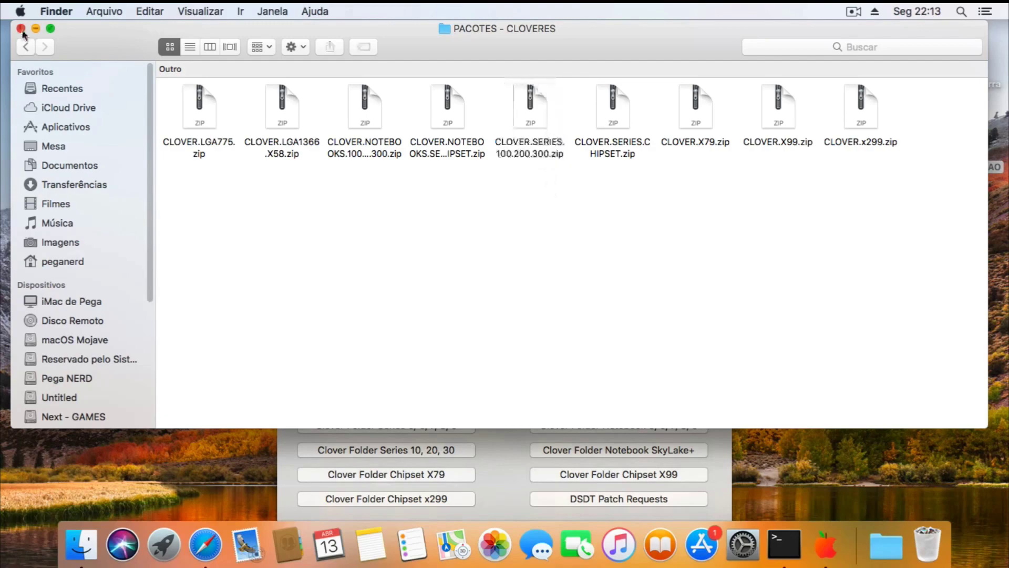
Close the Clover packages window and Olarila app, then look over the three MultiBeast zips.
left_click(21, 29)
left_click(287, 172)
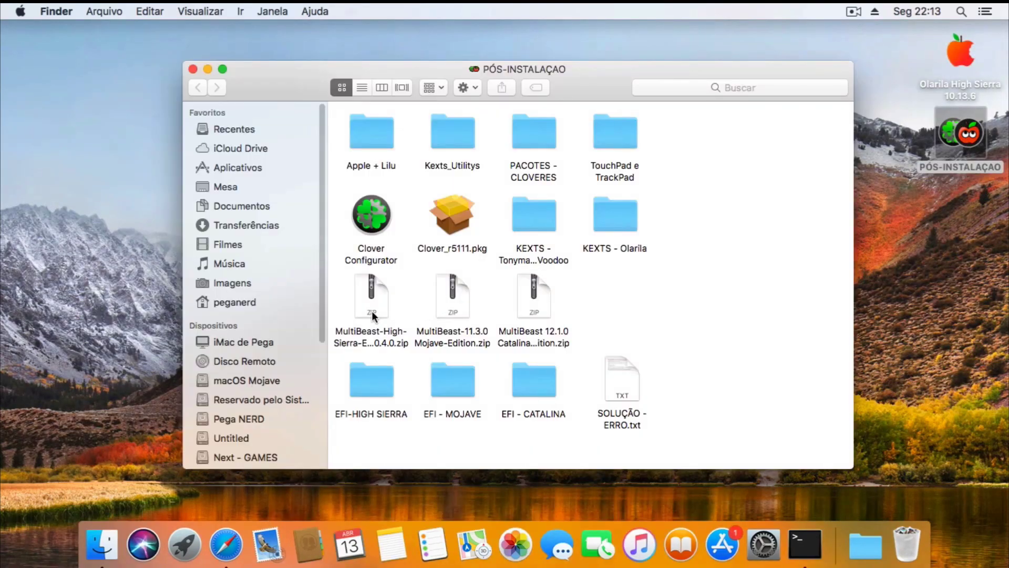
left_click(371, 314)
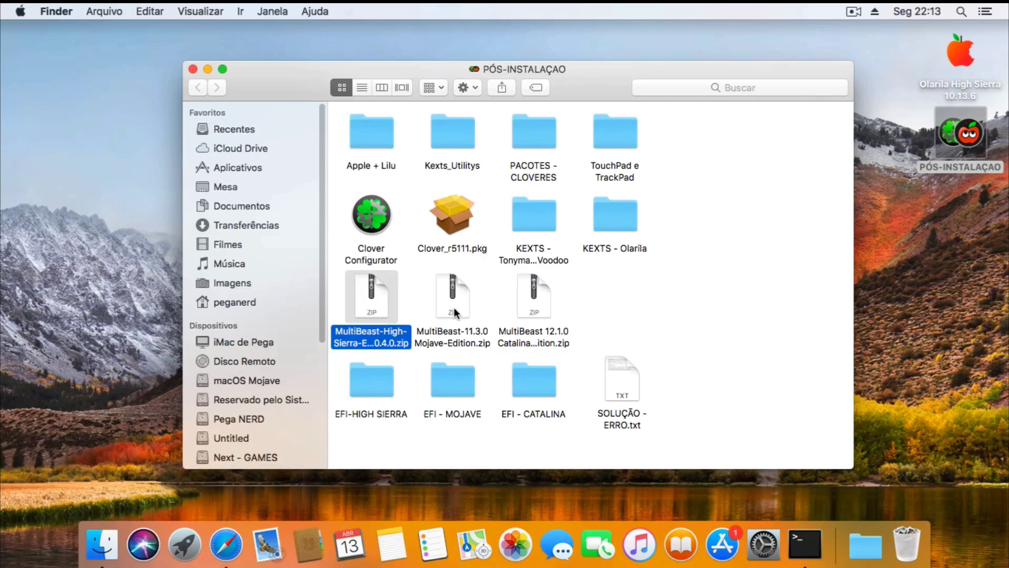
left_click(453, 307)
left_click(542, 307)
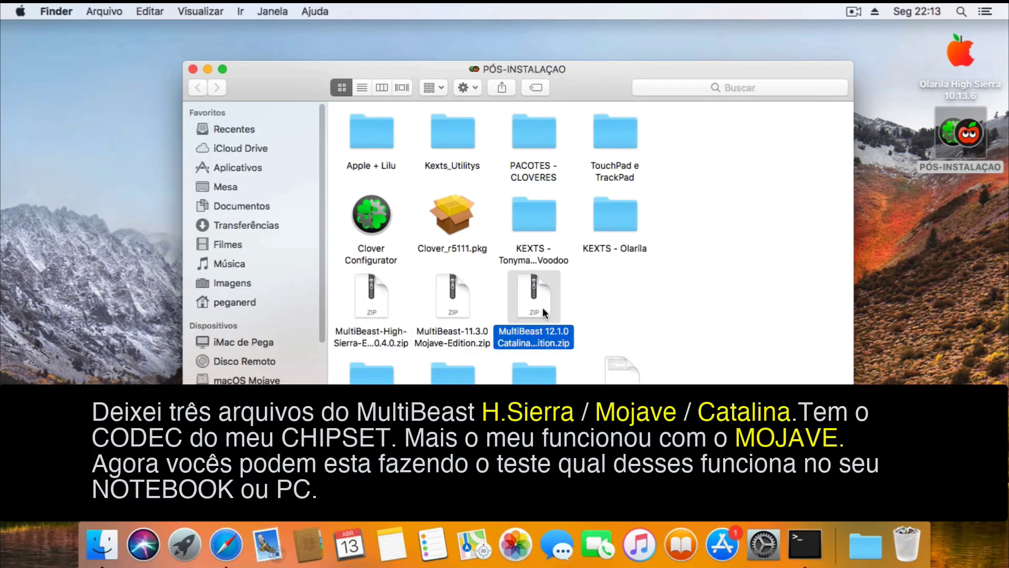
left_click(591, 307)
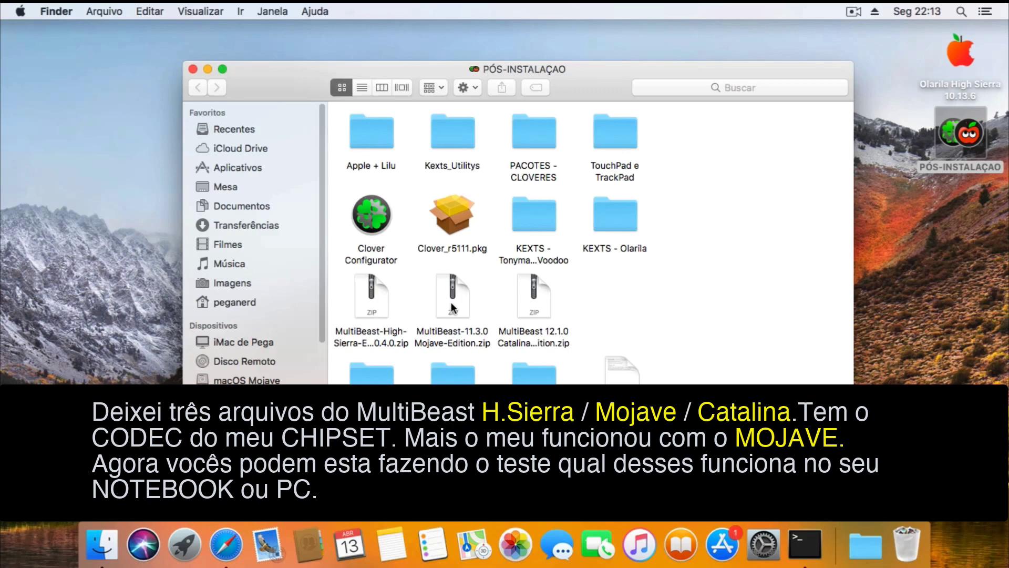
Extract the Mojave, High Sierra and Catalina MultiBeast zips, moving the folders to the desktop.
left_click(452, 305)
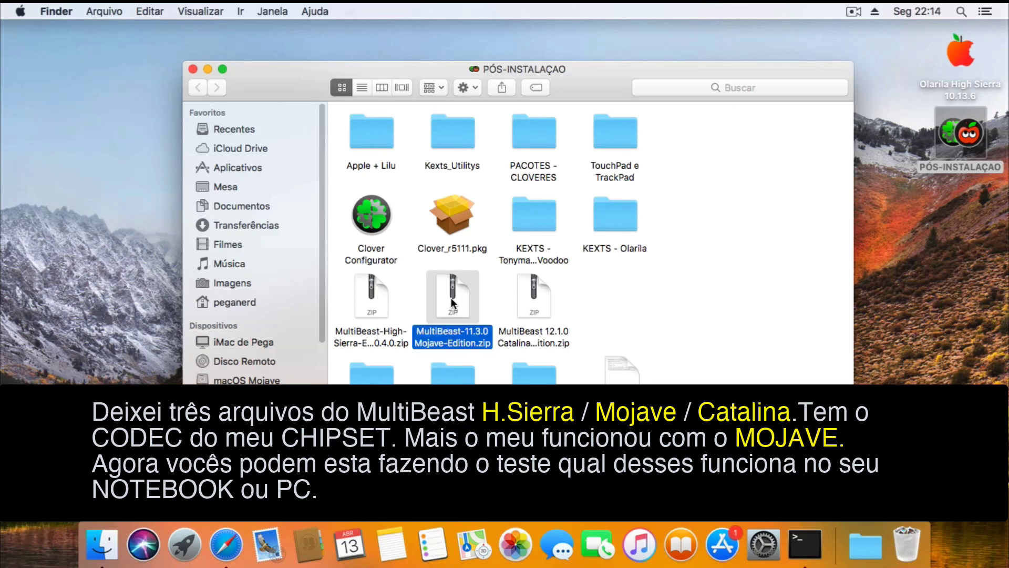
double_click(451, 304)
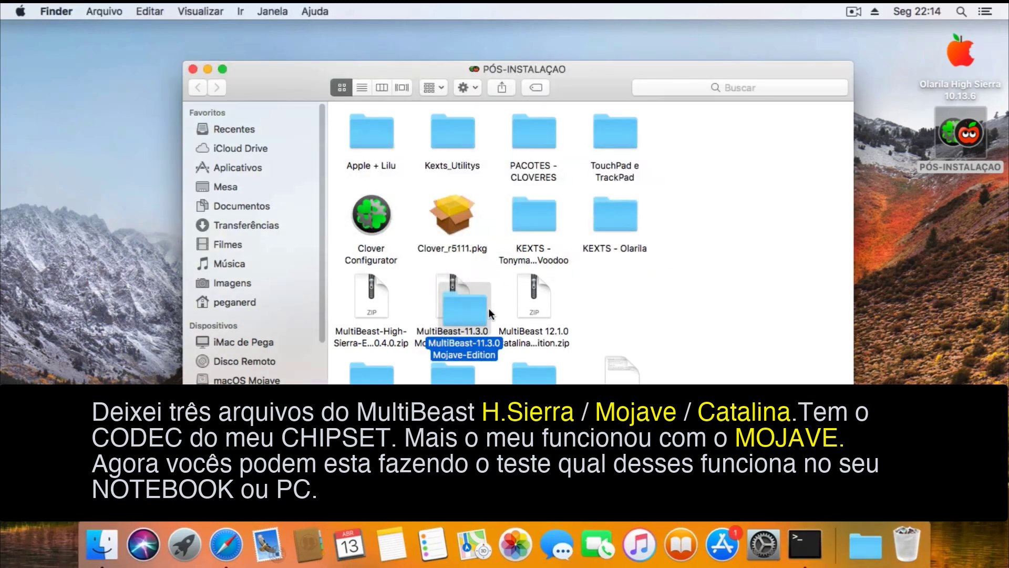
left_click_drag(468, 311, 933, 302)
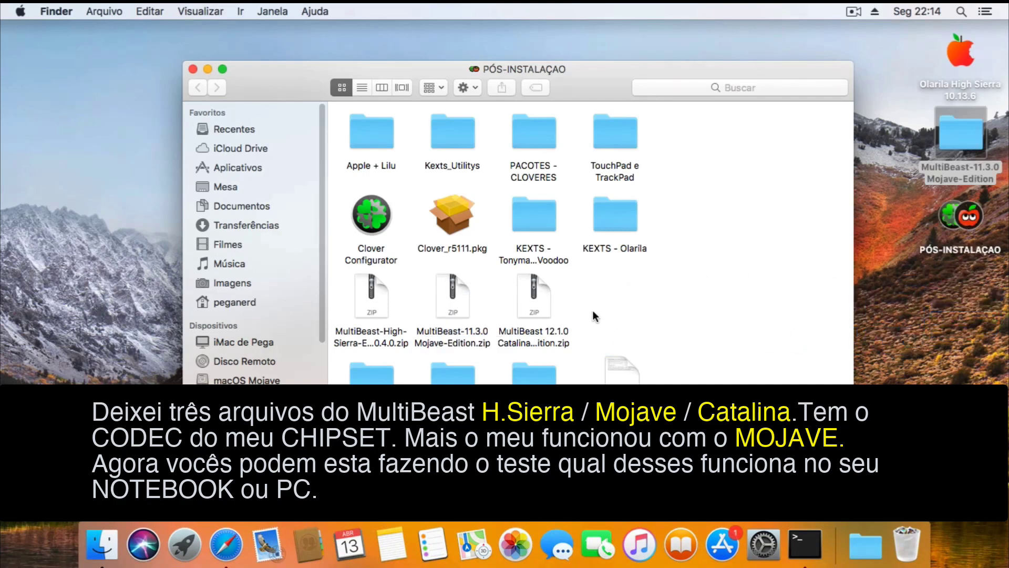
double_click(389, 329)
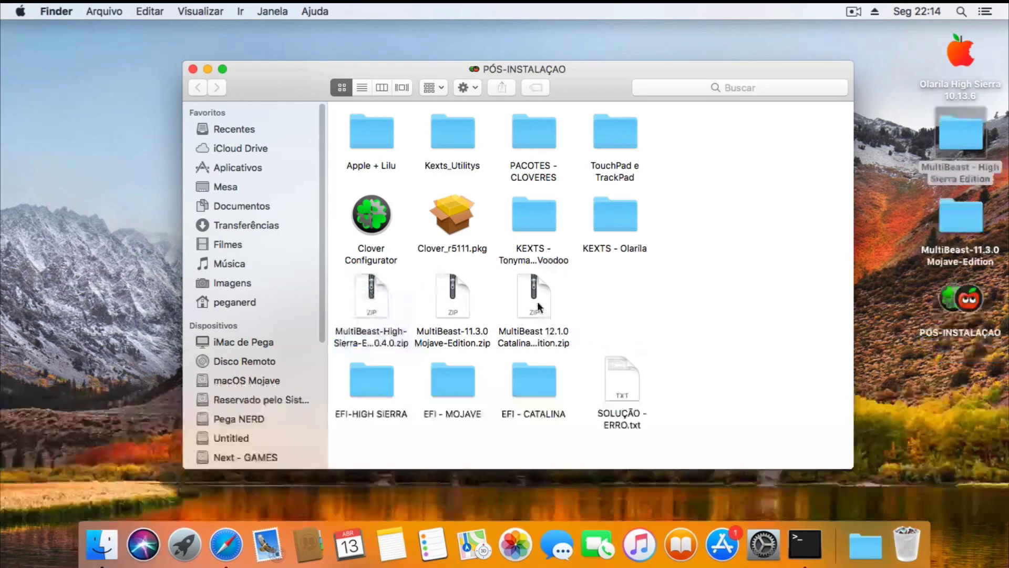
left_click(537, 305)
double_click(538, 307)
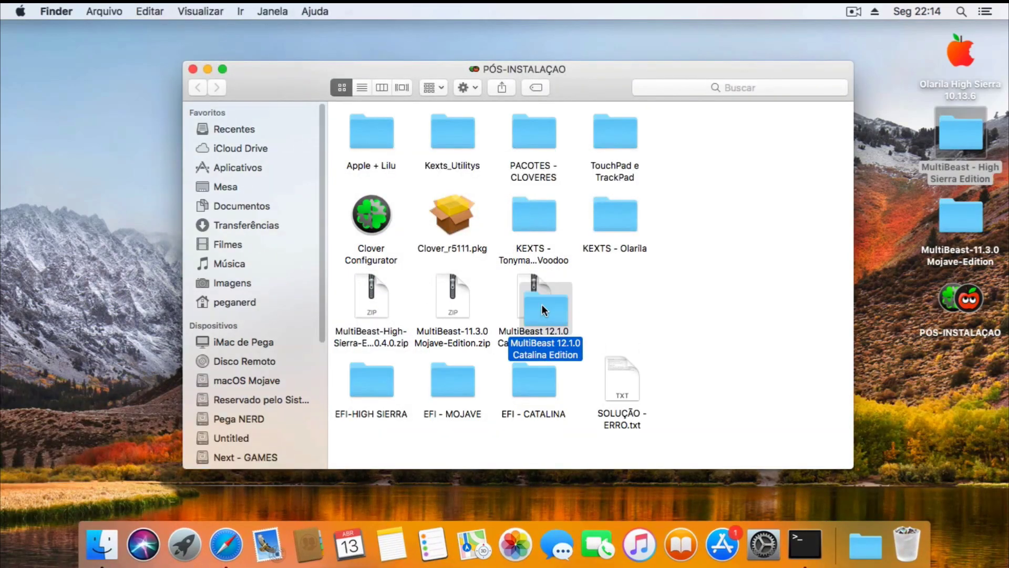
left_click_drag(541, 304, 960, 374)
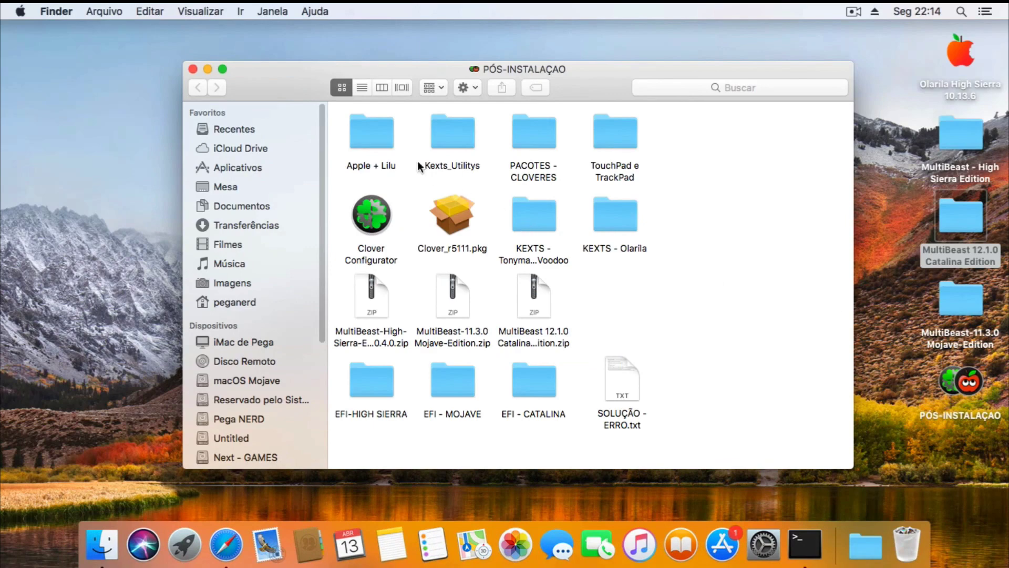
Close PÓS-INSTALAÇAO and launch MultiBeast from the High Sierra Edition folder.
left_click(193, 69)
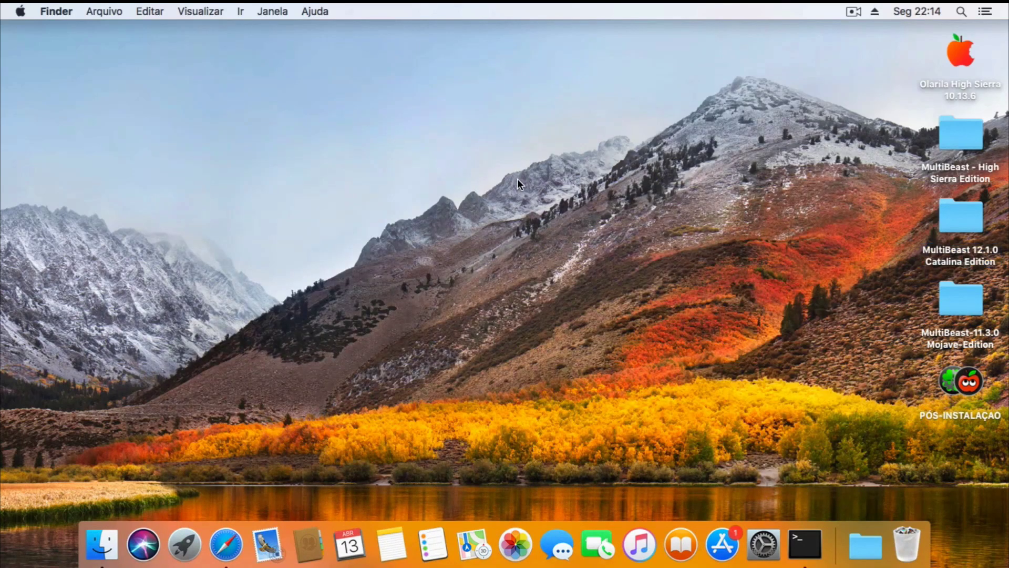
double_click(961, 134)
double_click(411, 138)
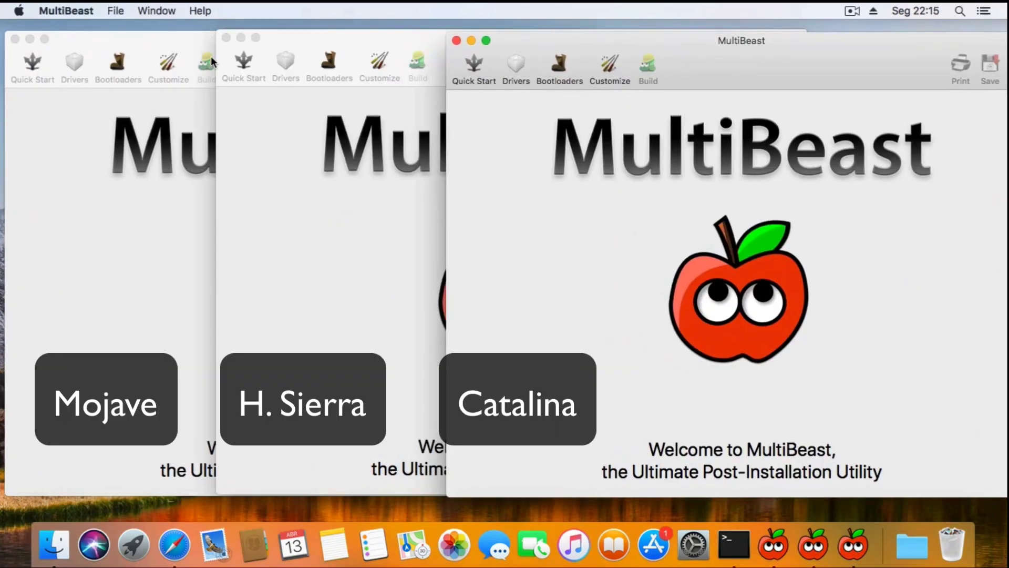
Expand the VoodooHDA and Universal audio drivers in the Mojave and High Sierra MultiBeast copies.
left_click(144, 45)
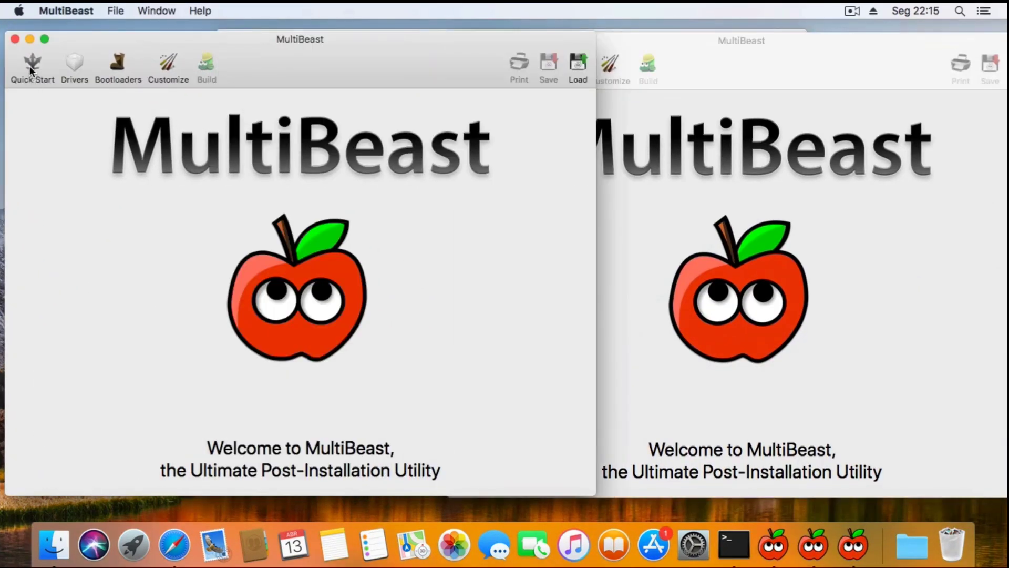
left_click(30, 70)
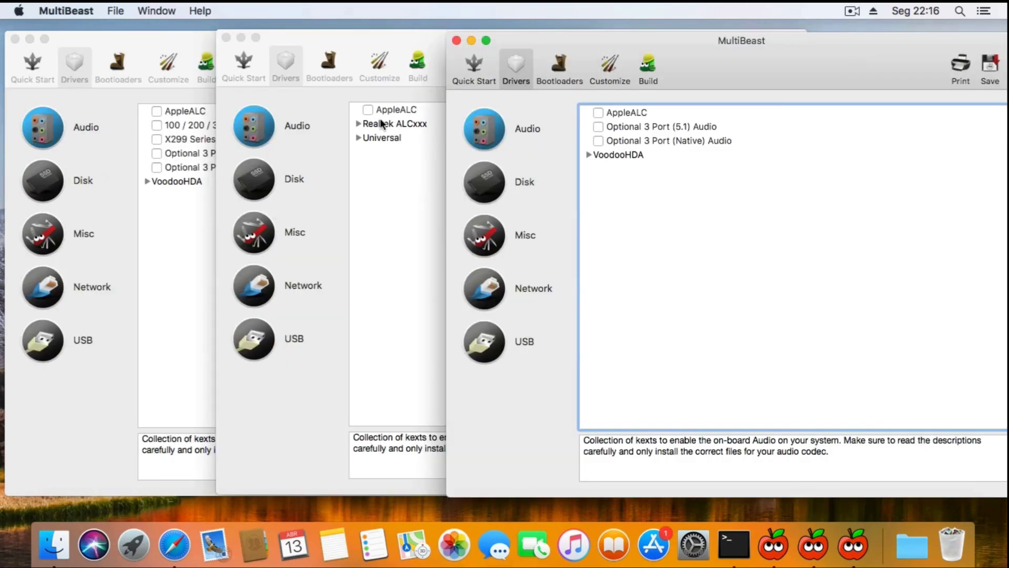
left_click(589, 155)
left_click(359, 123)
left_click(358, 362)
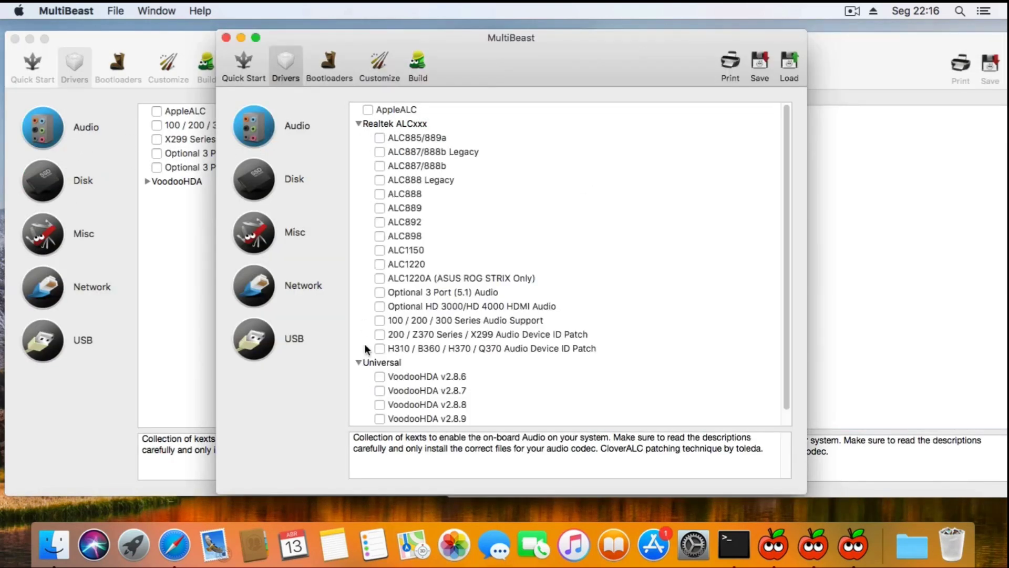
Expand VoodooHDA in the Mojave copy, bring the Catalina copy forward, and launch Safari.
left_click(862, 144)
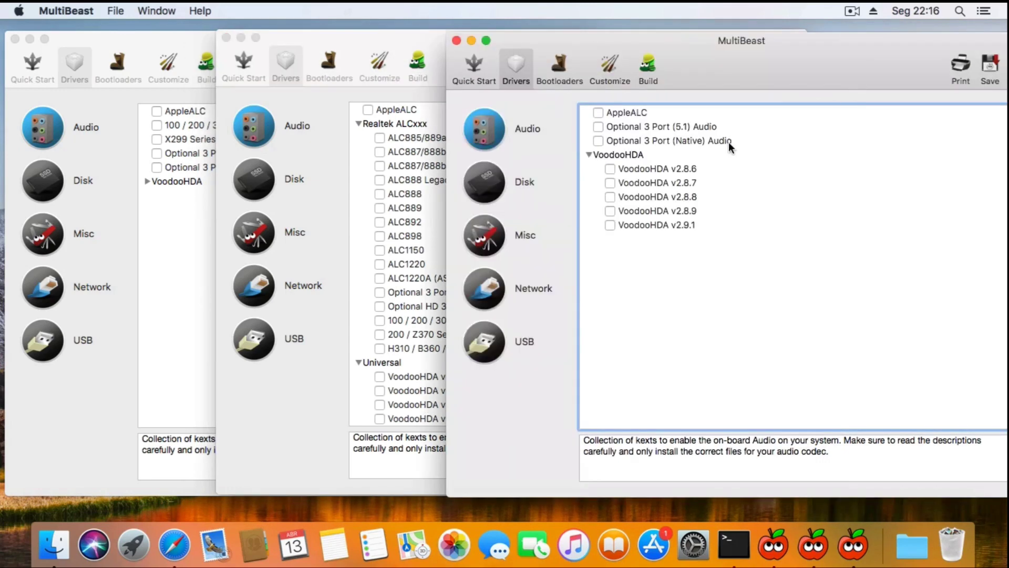
left_click(148, 188)
left_click(147, 181)
left_click(696, 65)
left_click(336, 263)
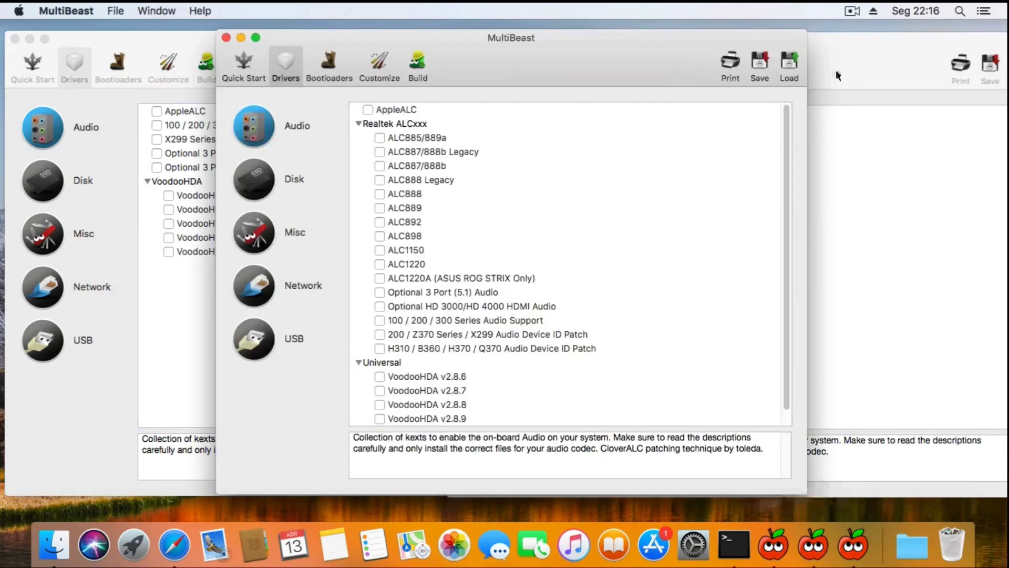
left_click(836, 71)
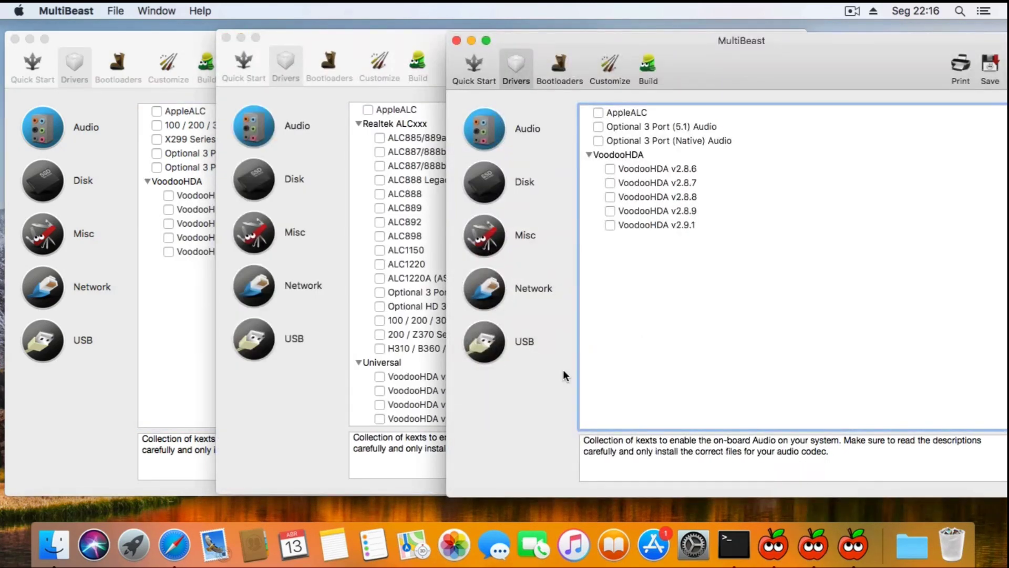
left_click(175, 545)
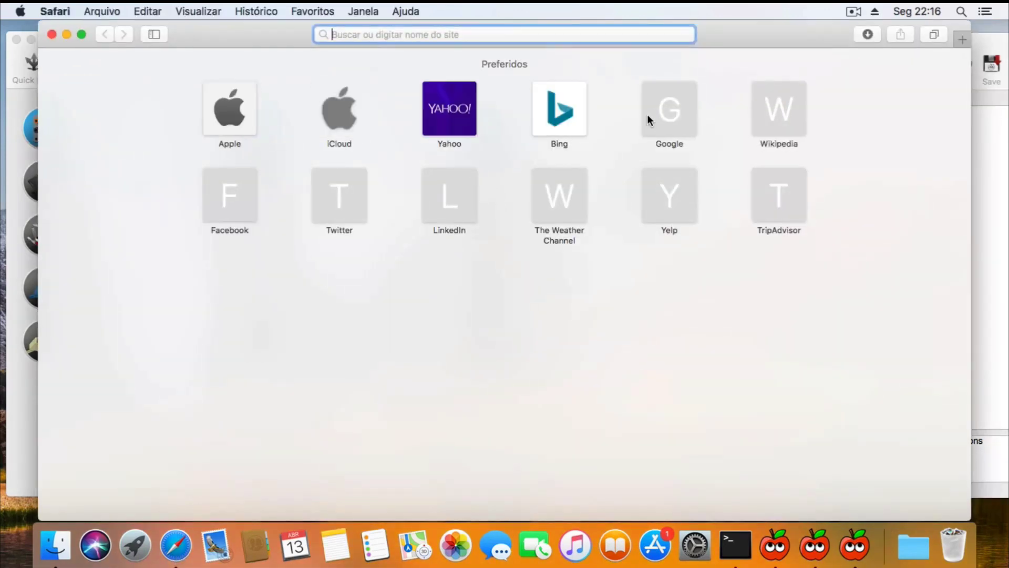
Look up the Gigabyte Z390 M GAMING specs showing the Realtek ALC892 codec, then minimize Safari.
left_click(648, 119)
type("gigabyte z3")
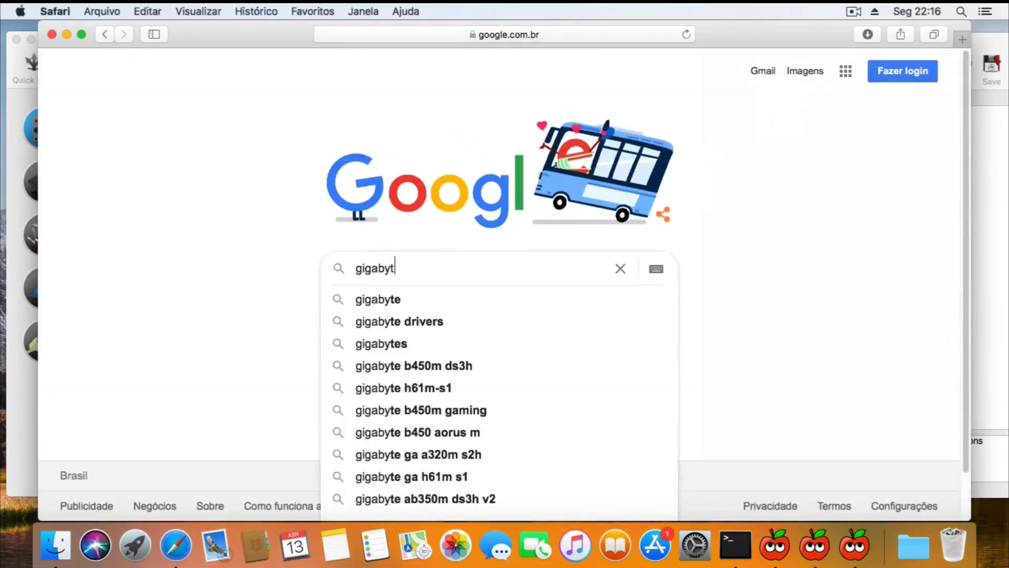
key("Down")
key("Return")
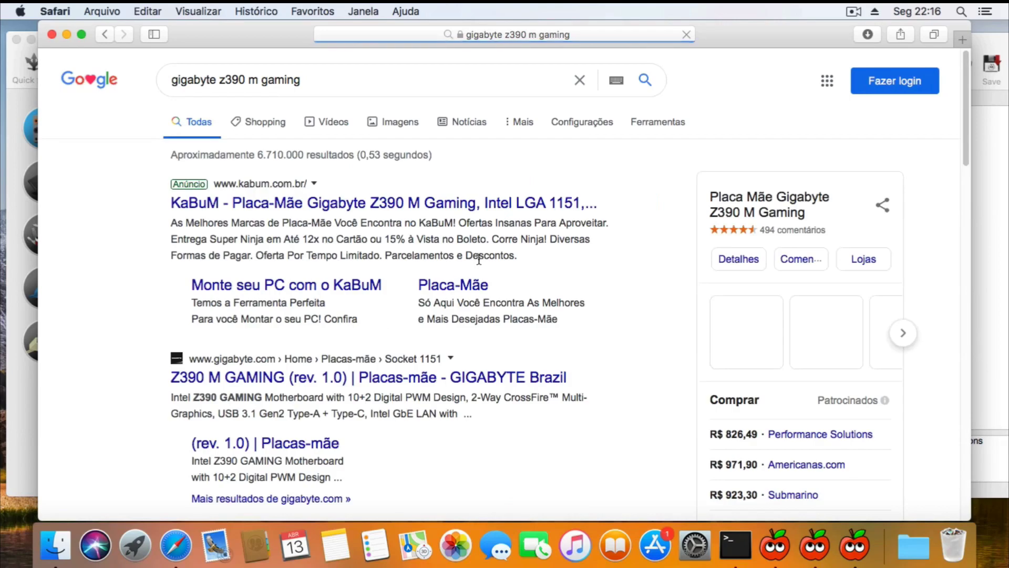
left_click(447, 378)
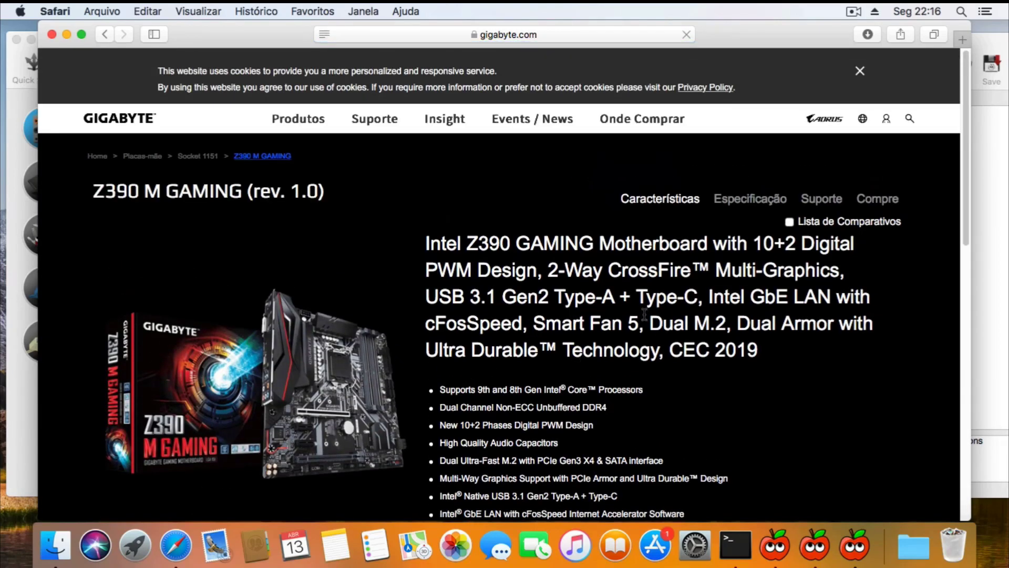
left_click(749, 209)
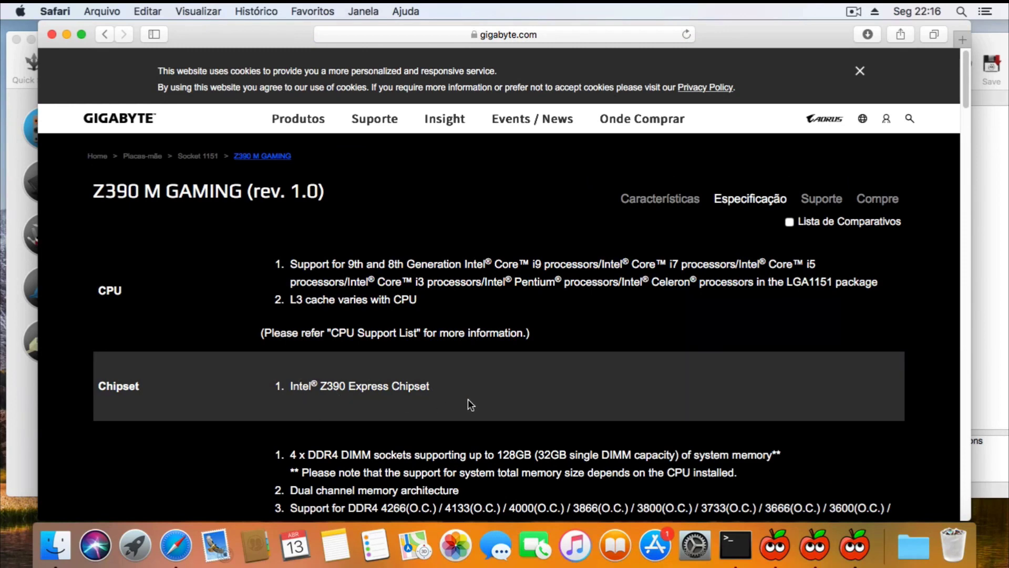
left_click_drag(966, 101, 955, 192)
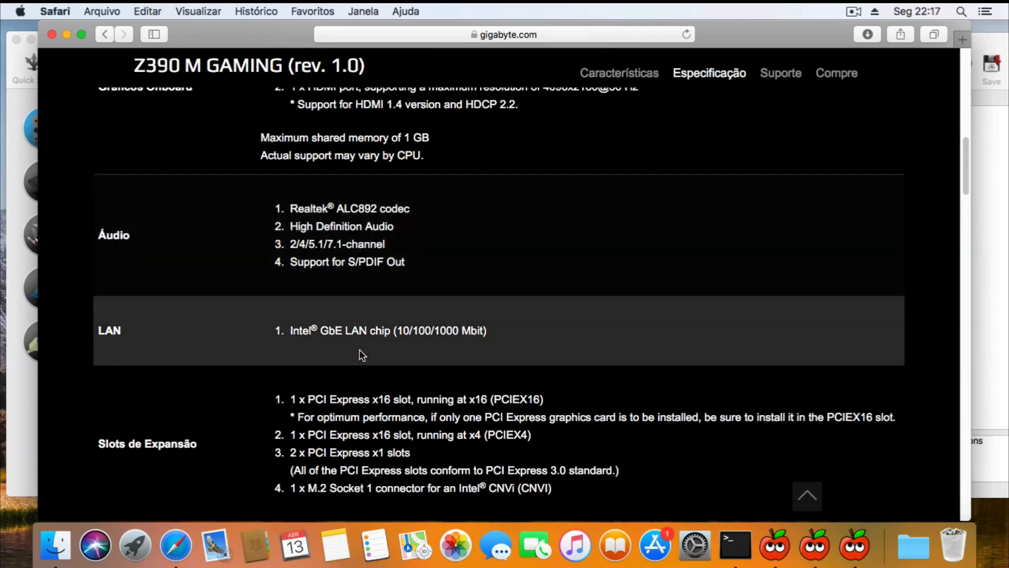
key("super+m")
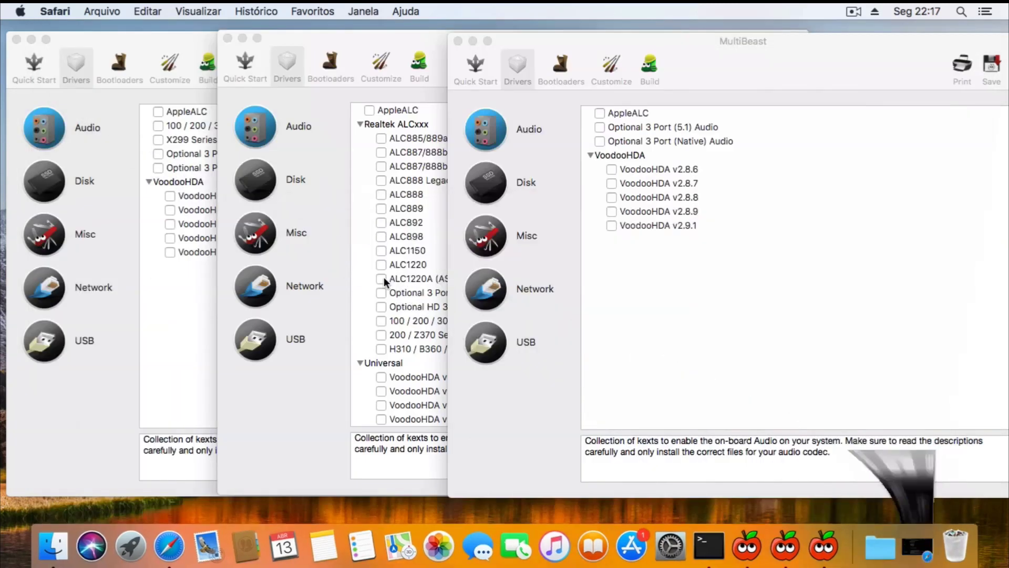
Check the Sound preferences' input and output lists, which show no devices, then close the window.
left_click(397, 221)
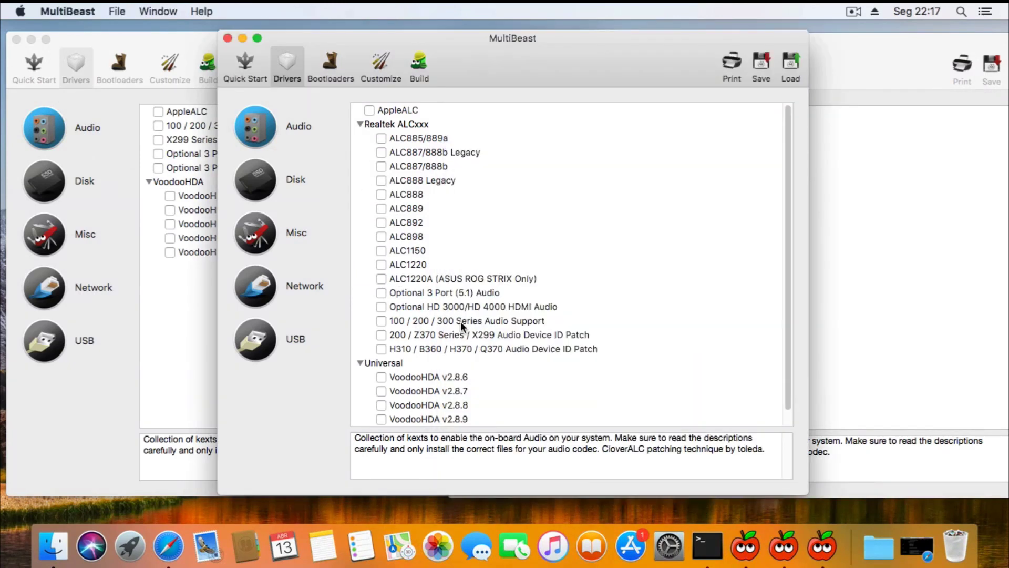
key("super+grave")
left_click(667, 550)
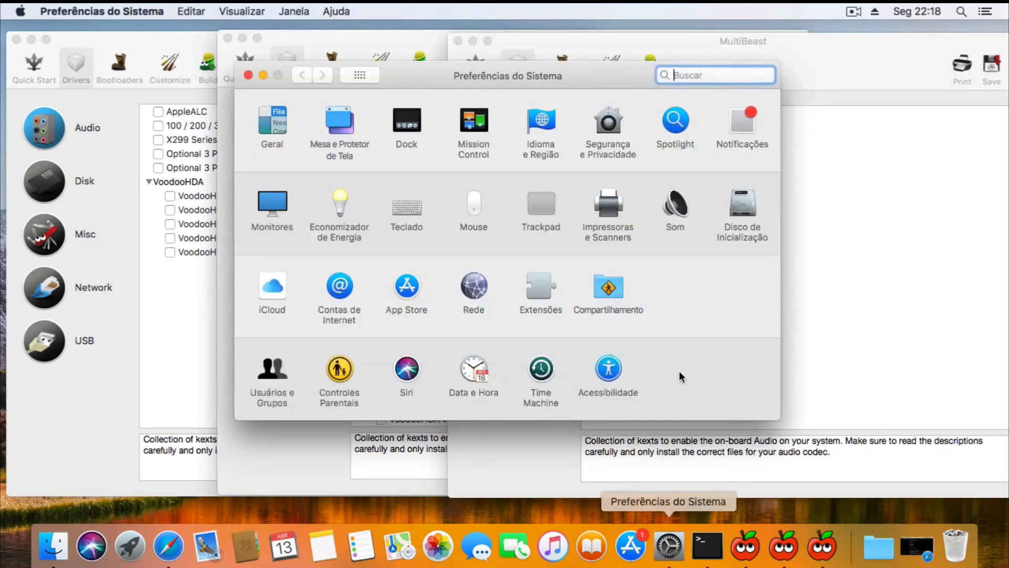
left_click(677, 220)
left_click(547, 111)
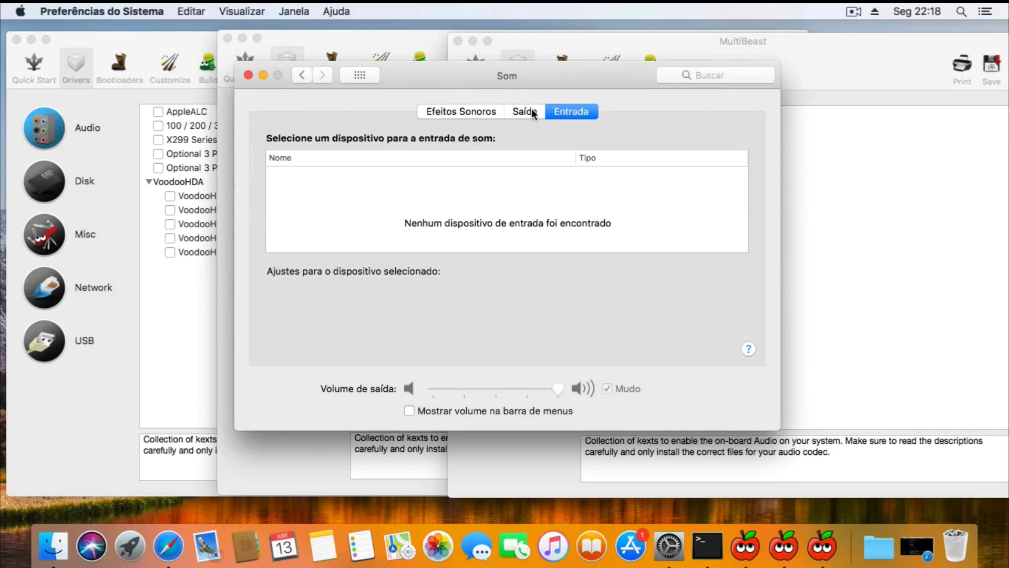
left_click(526, 110)
left_click(546, 111)
left_click(530, 111)
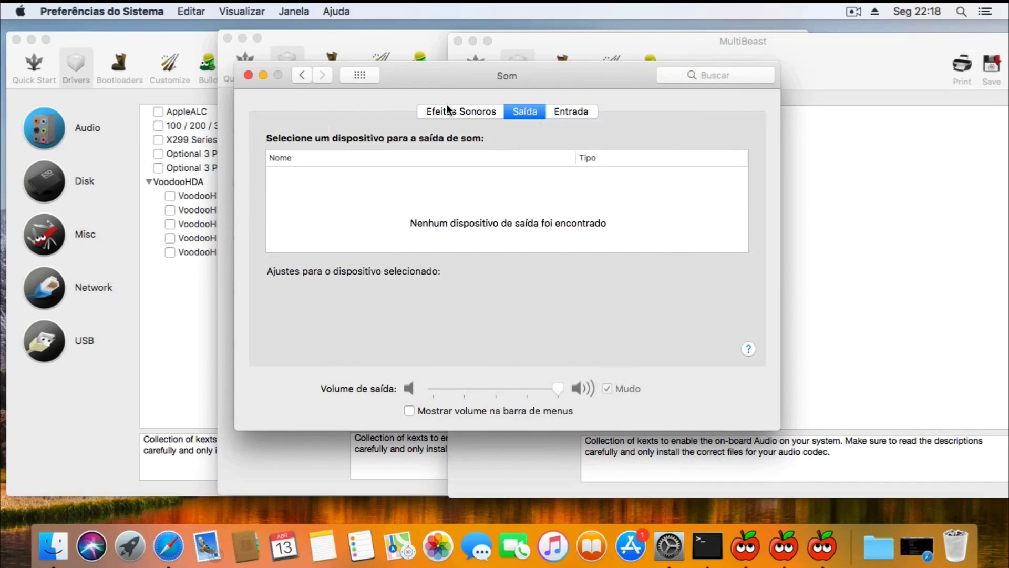
left_click(247, 75)
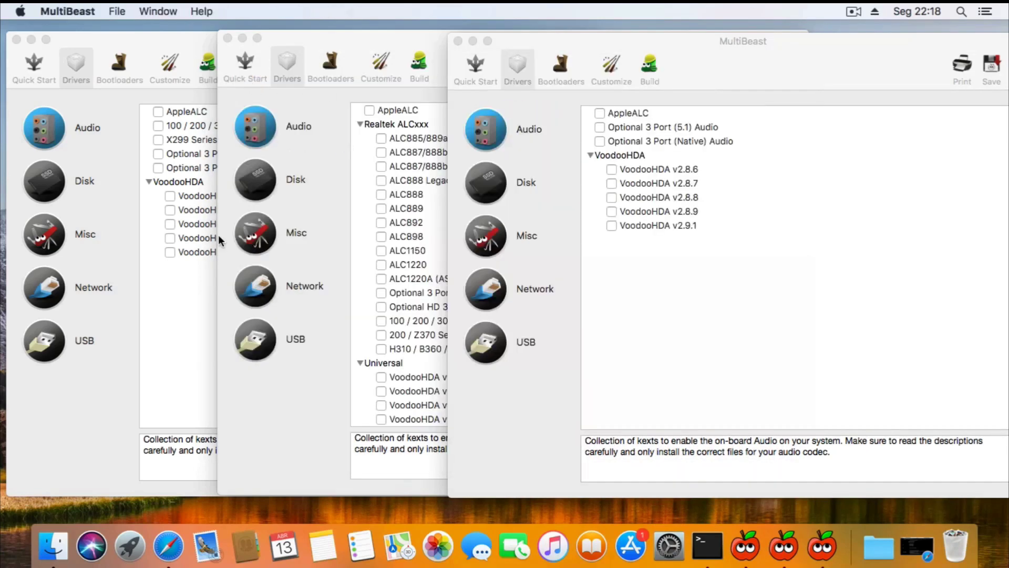
Tick AppleALC and 100/200/300 Series Audio Support under Audio drivers.
left_click(172, 302)
left_click(161, 111)
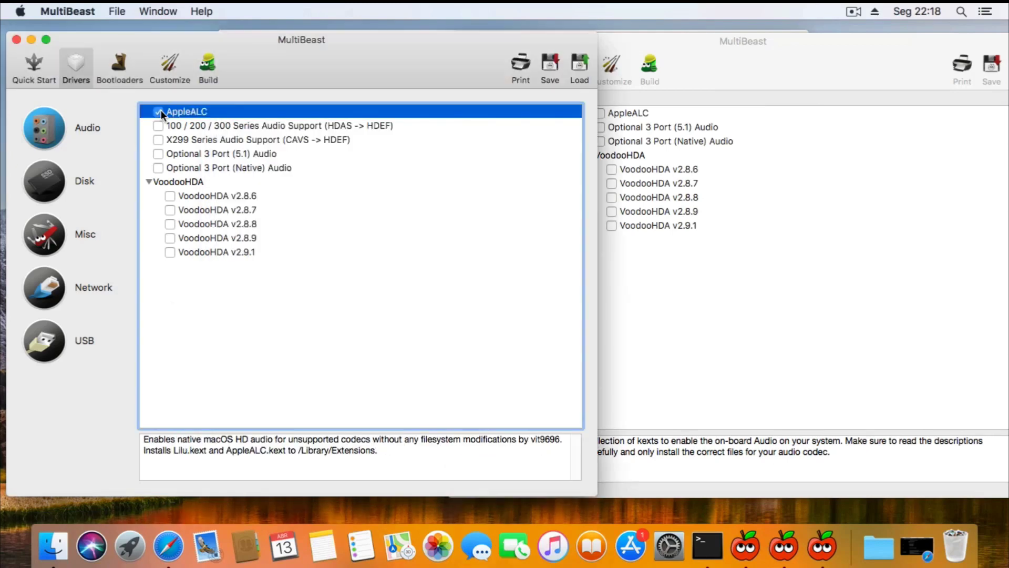
left_click(159, 125)
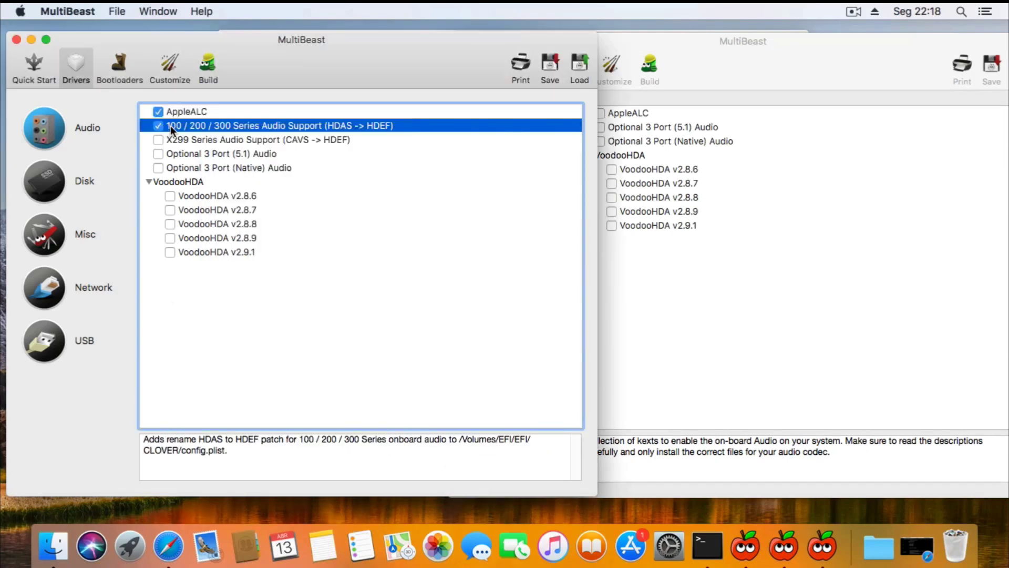
Enable RealtekRTL8111 v2.0.0 and IntelMausiEthernet v2.4.0 network drivers plus 7/8/9 Series USB Support.
left_click(61, 185)
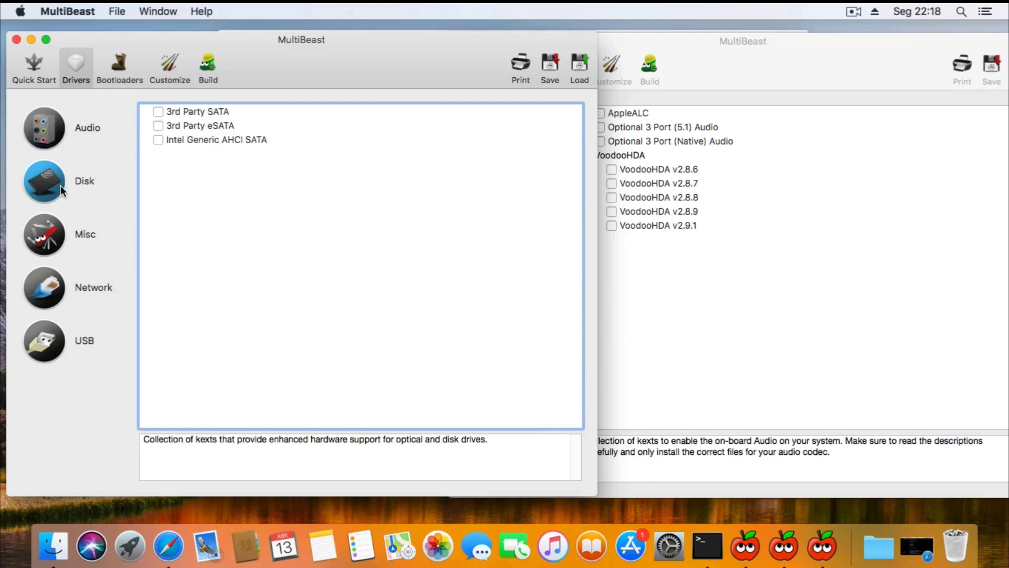
left_click(56, 232)
left_click(56, 291)
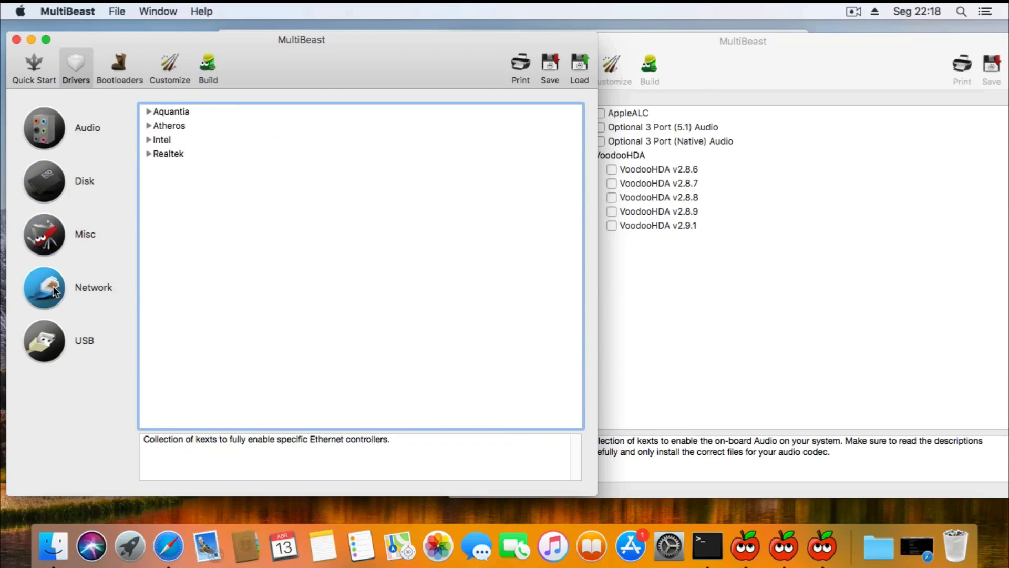
left_click(149, 111)
left_click(149, 139)
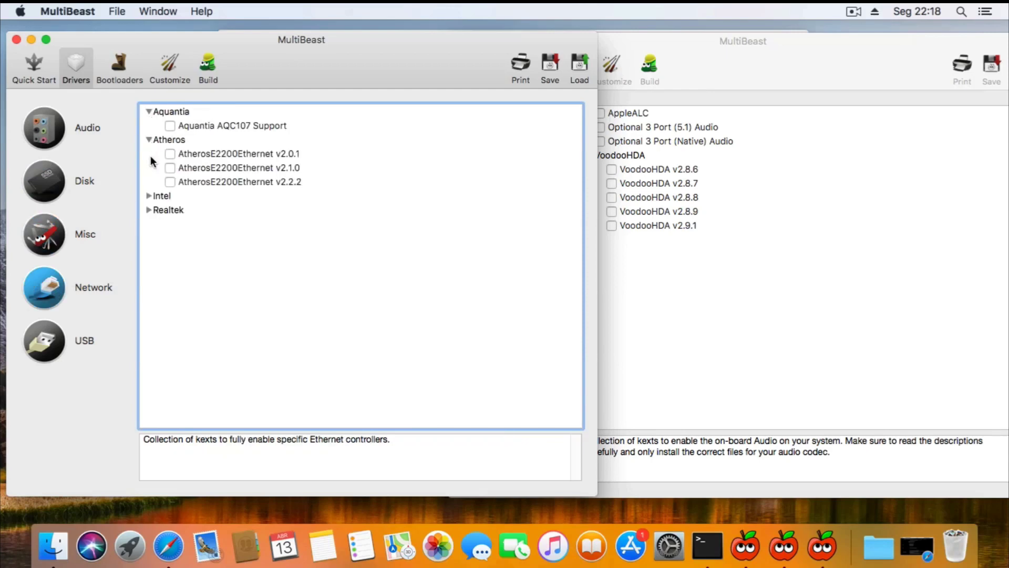
left_click(150, 196)
left_click(148, 322)
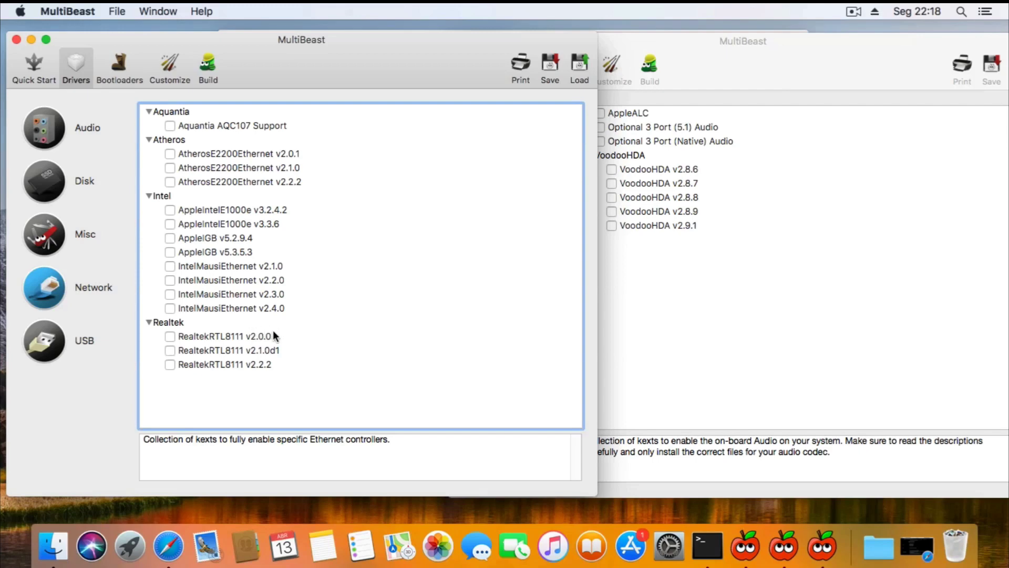
left_click(169, 337)
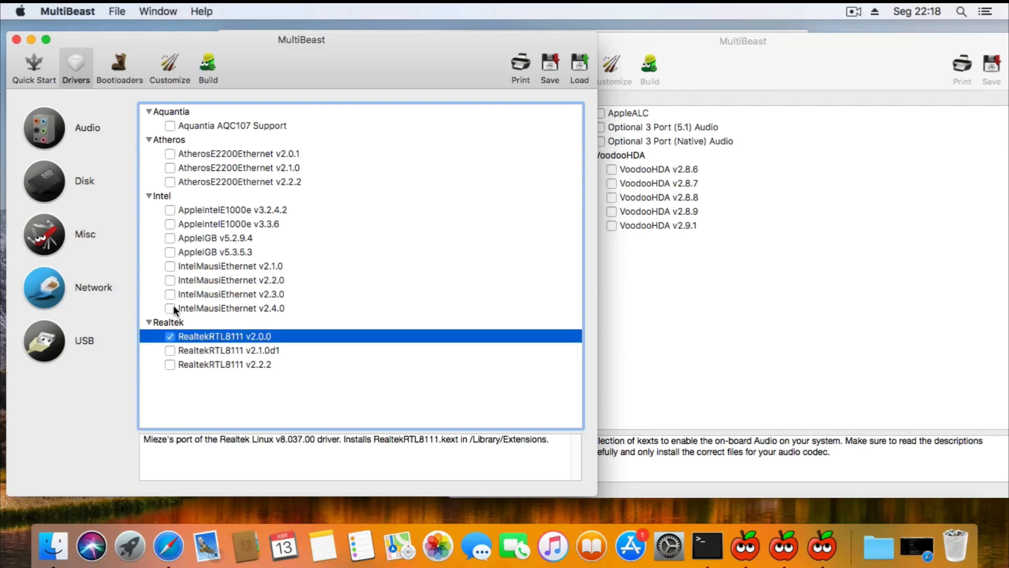
left_click(171, 309)
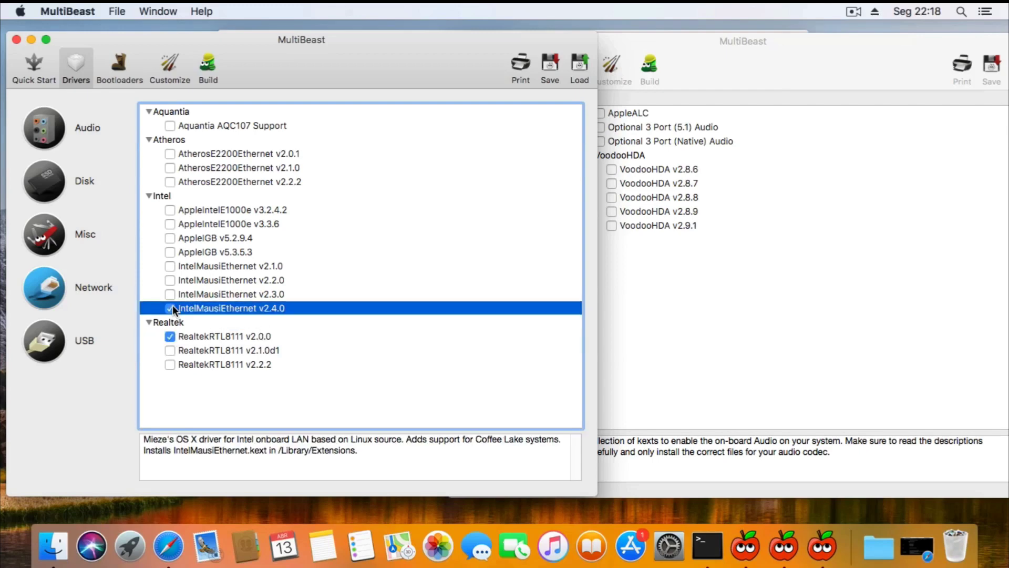
left_click(61, 343)
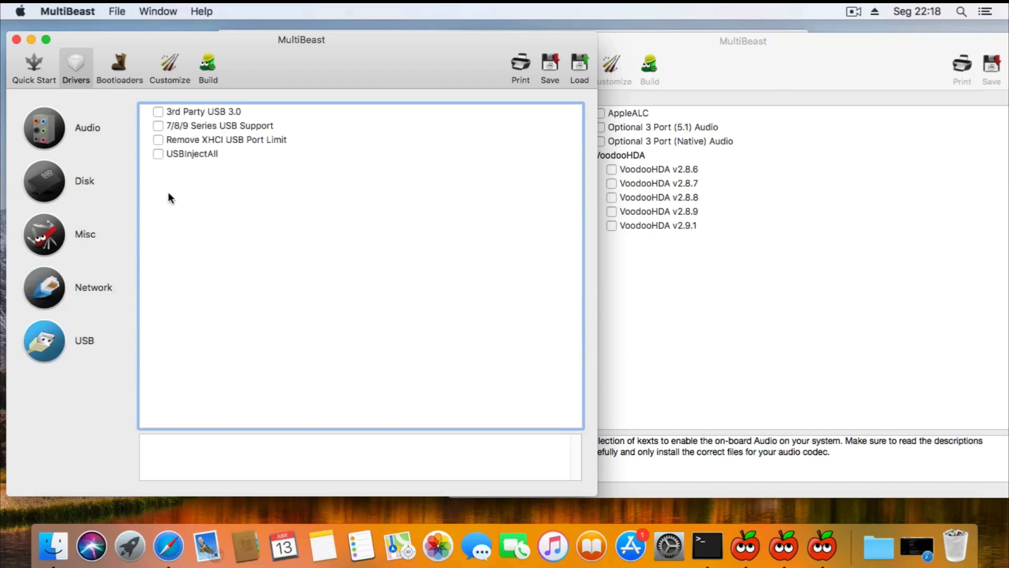
left_click(160, 125)
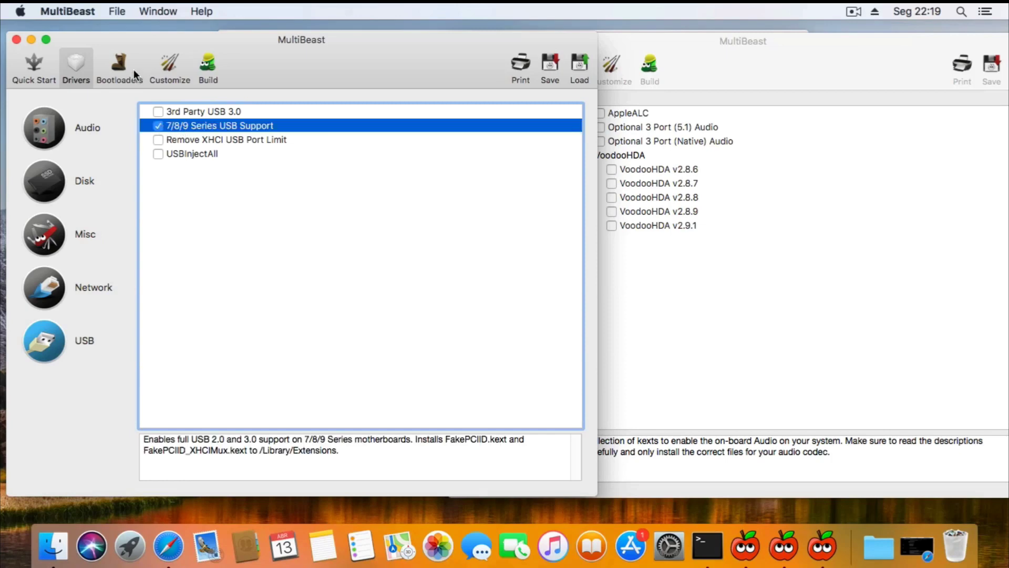
Review the Bootloaders and System Definitions (iMac 14,2) options, then view the Build summary.
left_click(120, 68)
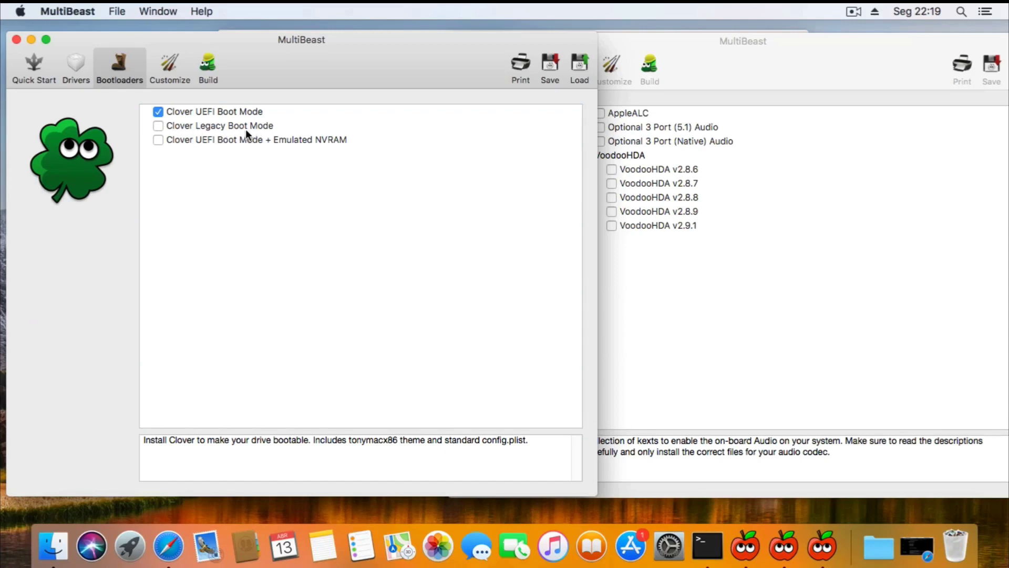
left_click(168, 63)
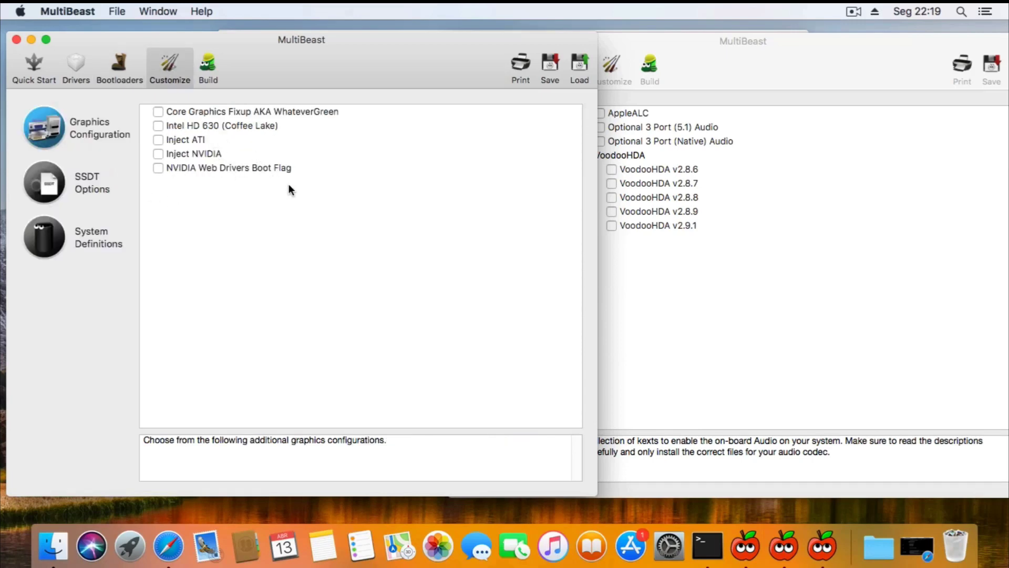
left_click(41, 183)
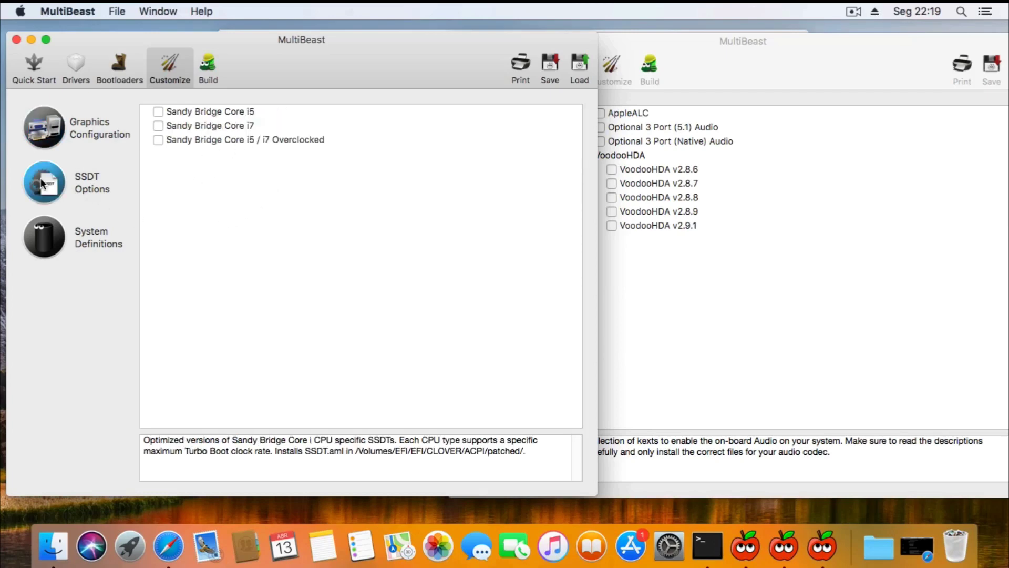
left_click(63, 237)
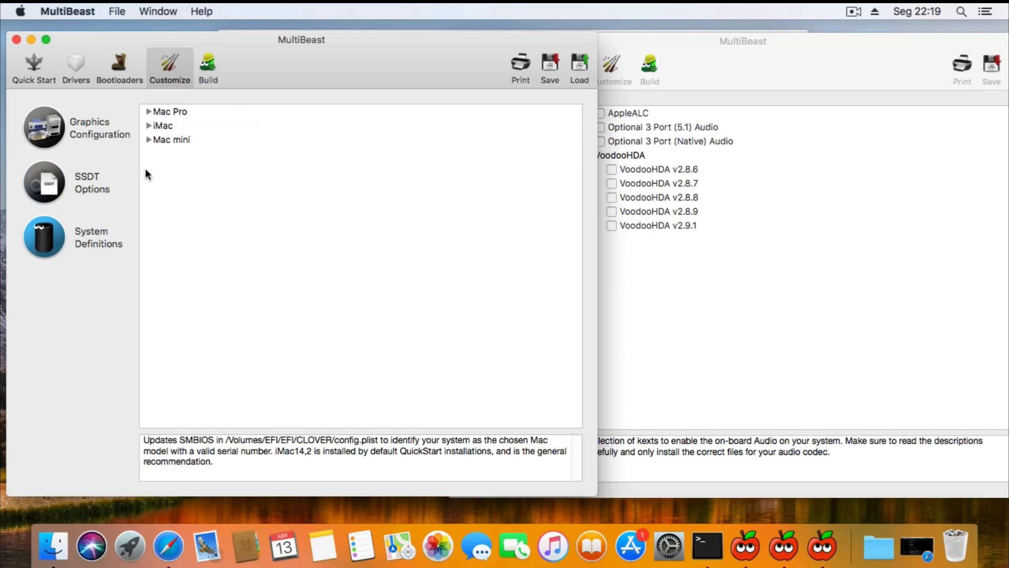
left_click(149, 126)
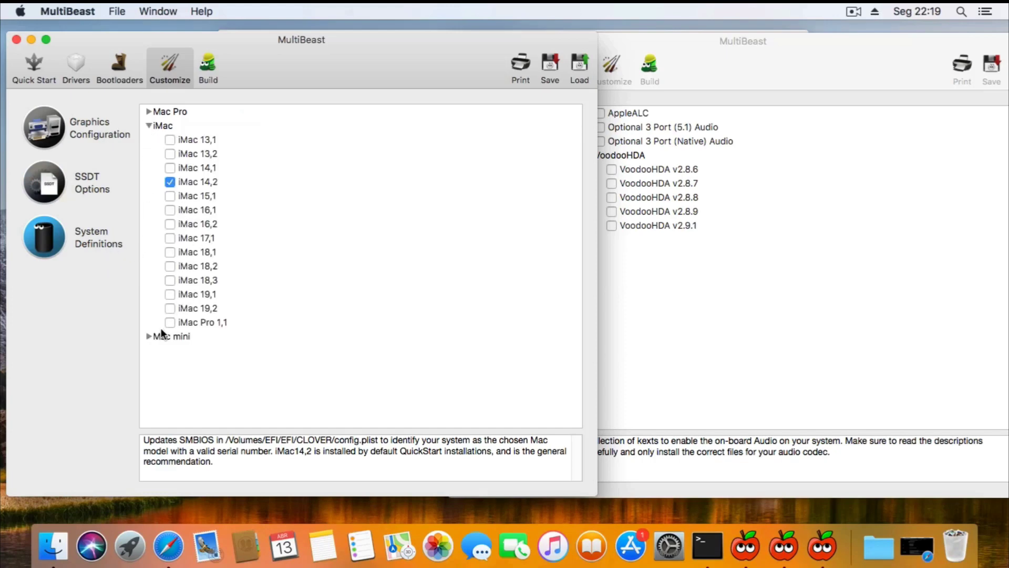
left_click(149, 336)
left_click(149, 112)
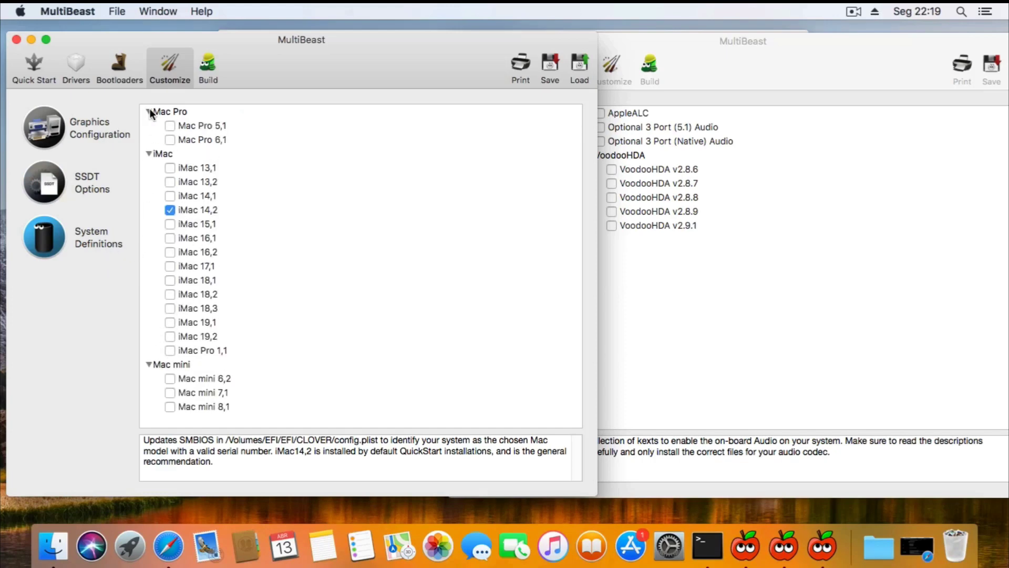
left_click(208, 67)
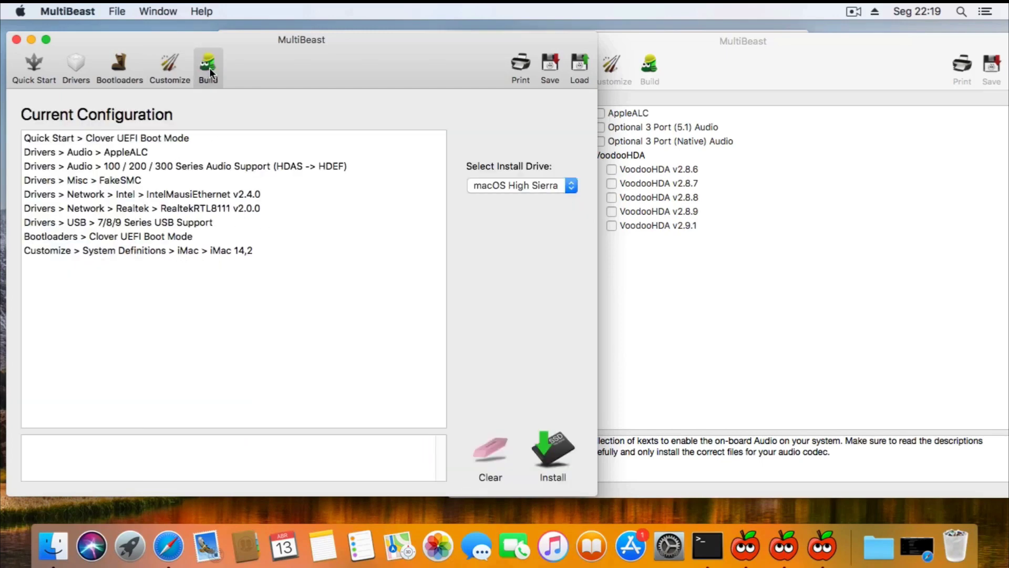
Install the configuration onto macOS High Sierra, accepting the license and entering the admin password.
left_click(521, 187)
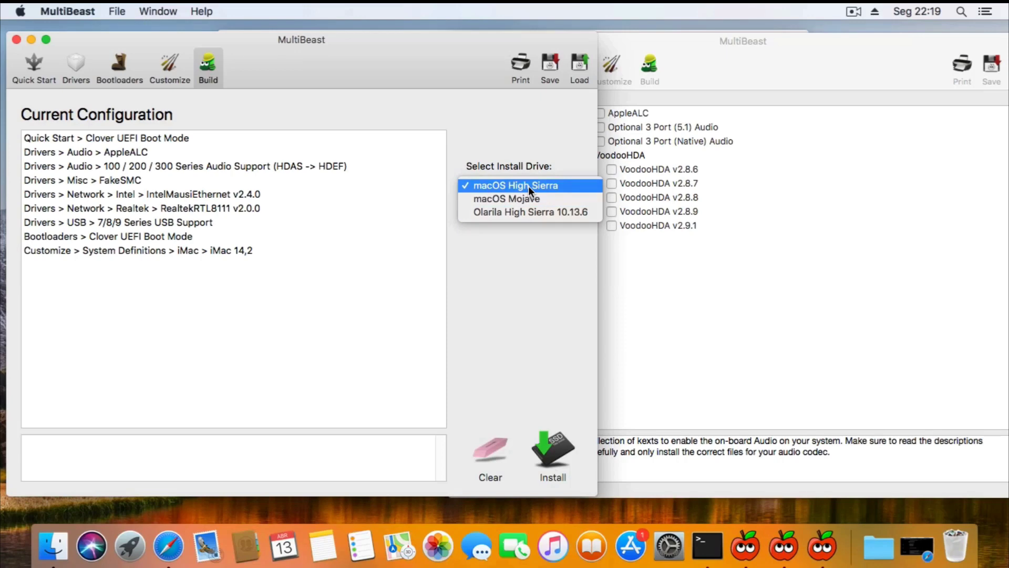
left_click(528, 185)
left_click(526, 188)
left_click(526, 185)
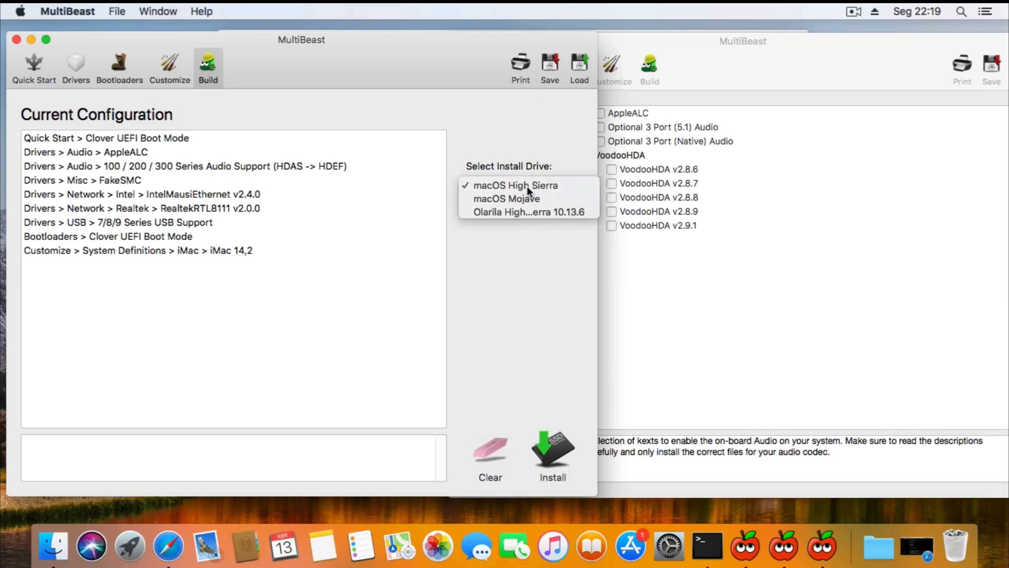
left_click(551, 455)
left_click(424, 356)
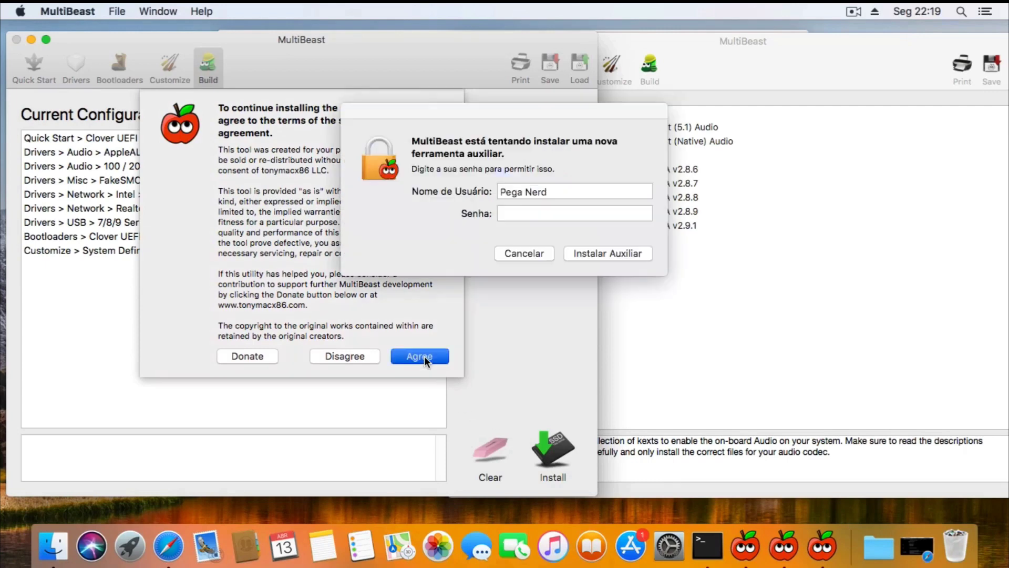
type("••")
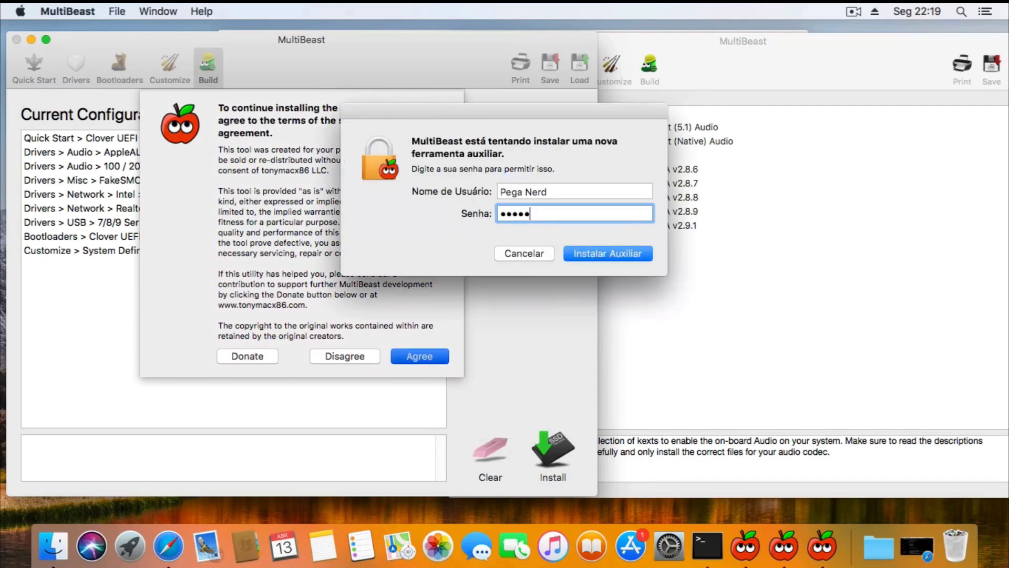
type("••••")
left_click(597, 254)
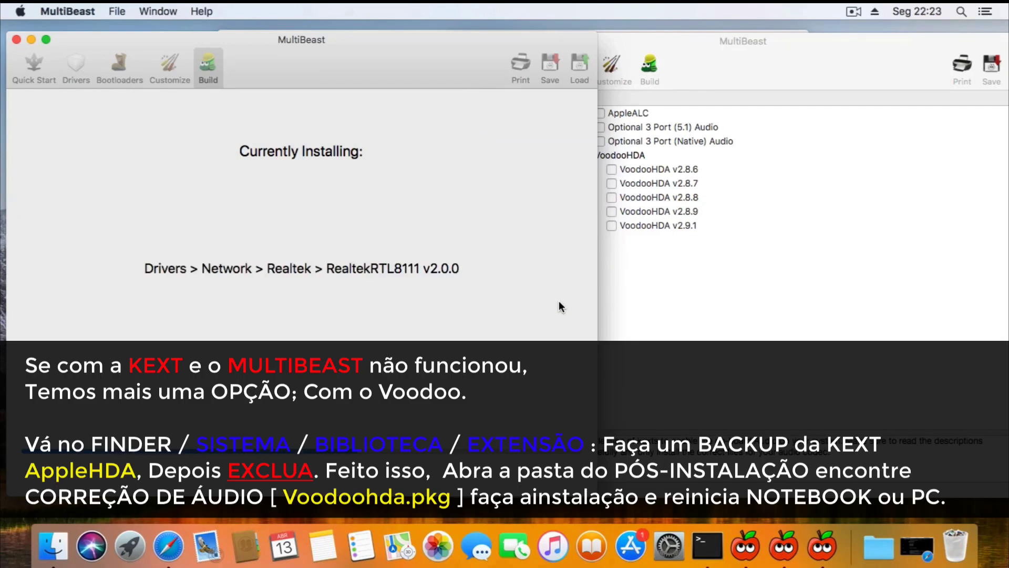
left_click(16, 40)
Quit MultiBeast and move its three desktop folders to the Trash.
left_click(227, 38)
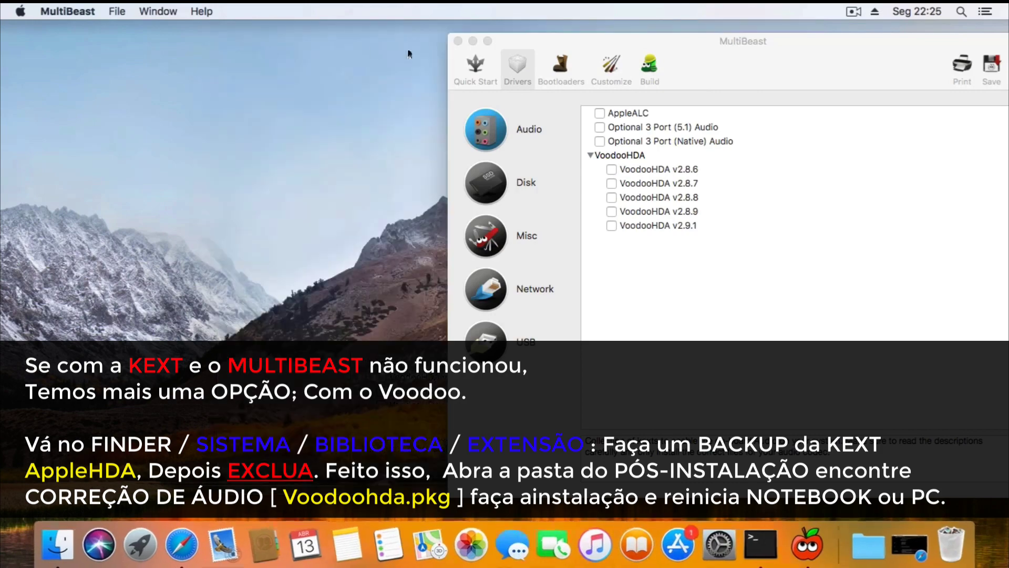
left_click(458, 41)
left_click_drag(999, 105, 925, 342)
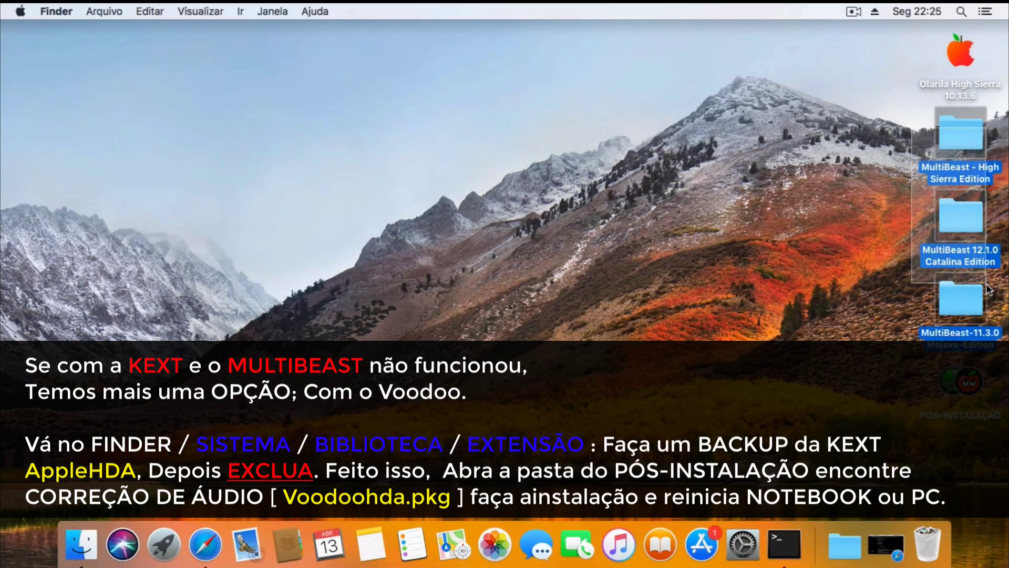
right_click(960, 135)
left_click(943, 186)
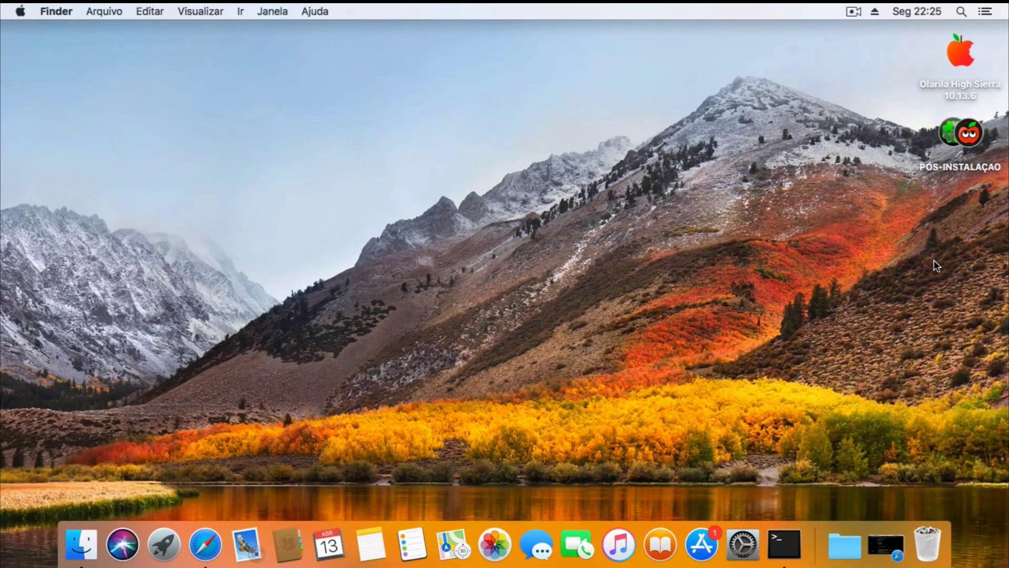
Confirm Ethernet is connected, find no Sound output devices, and close System Preferences.
left_click(742, 544)
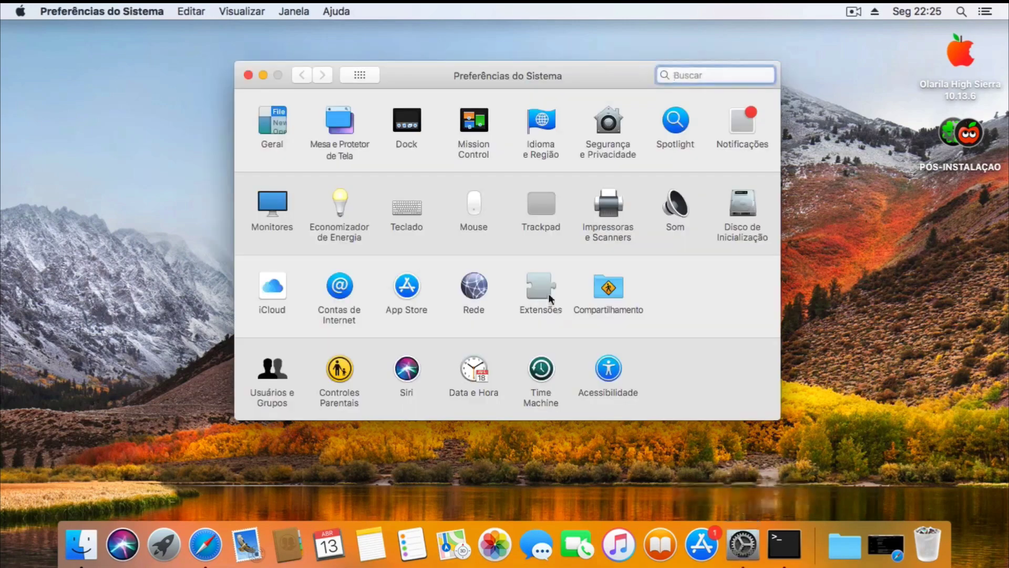
left_click(484, 292)
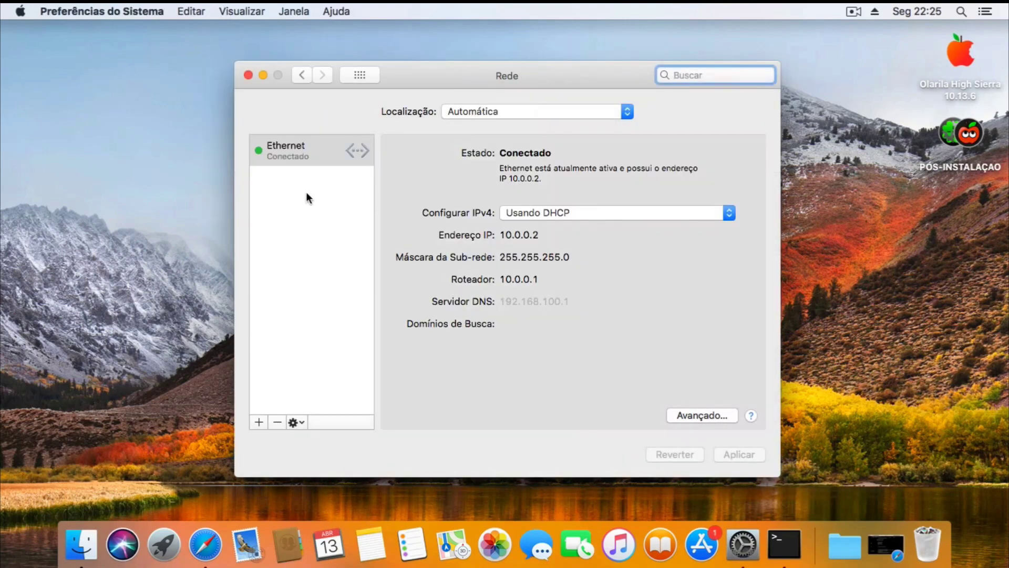
left_click(303, 76)
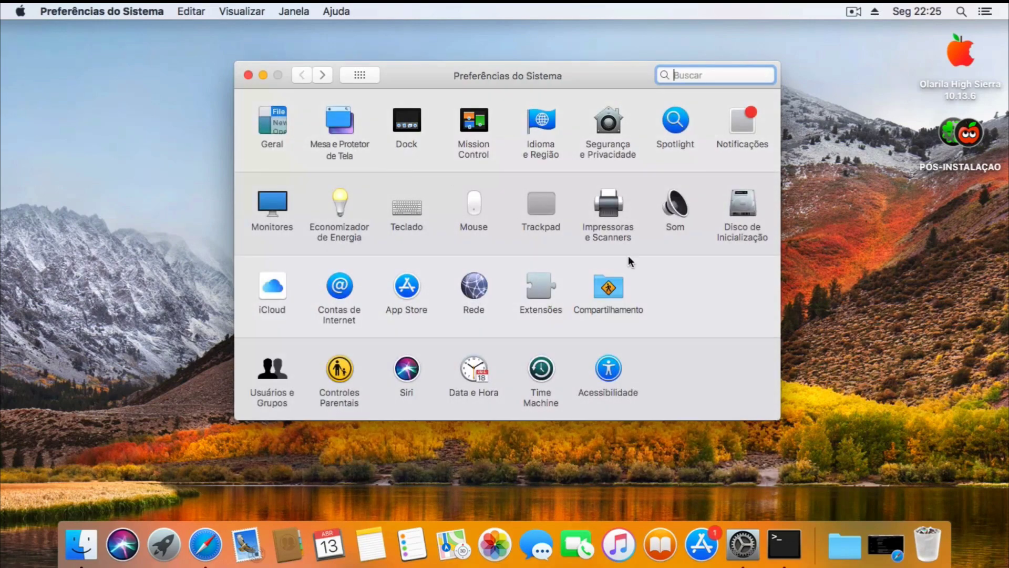
left_click(668, 206)
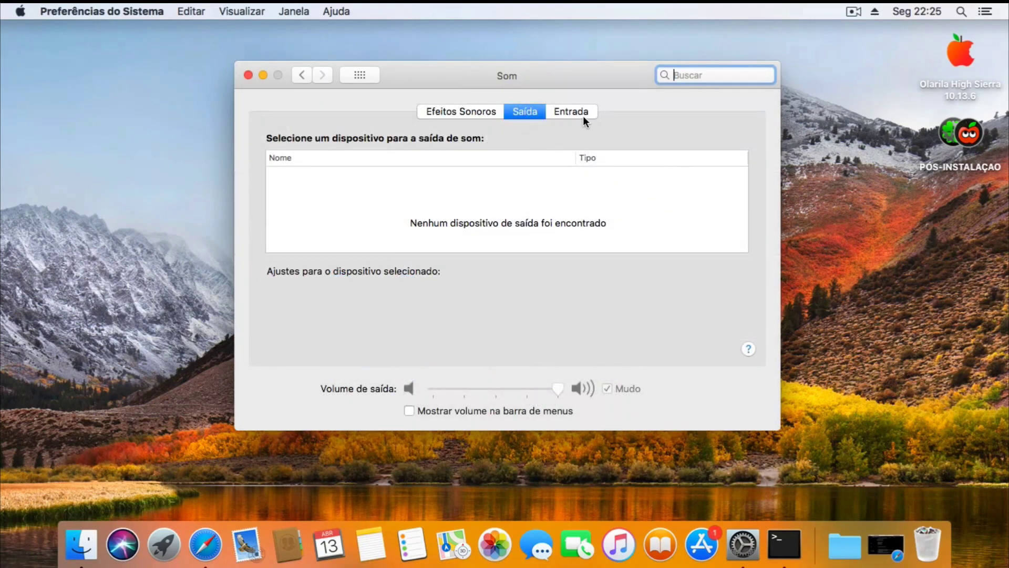
left_click(583, 116)
left_click(537, 112)
left_click(553, 112)
left_click(536, 114)
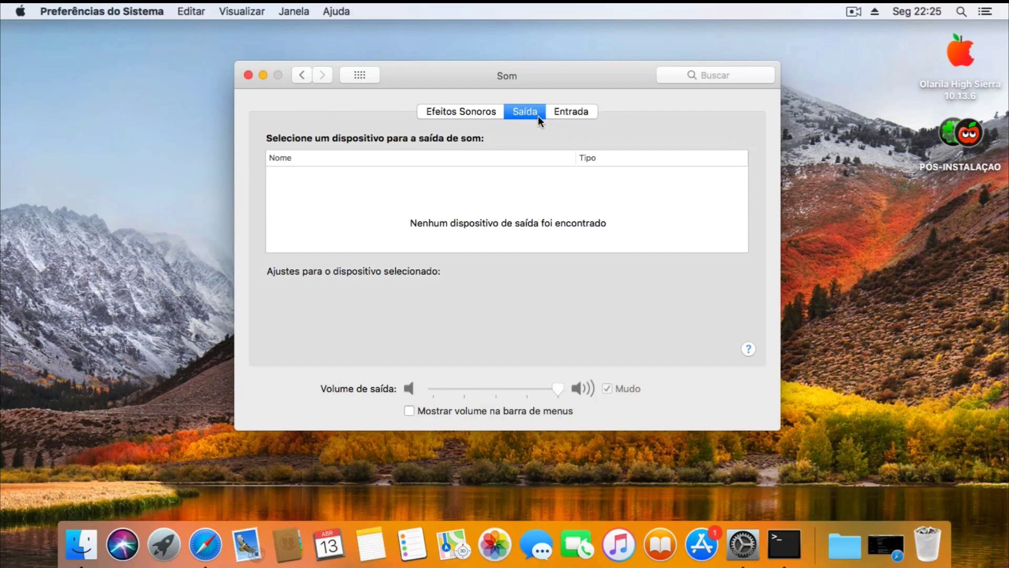
left_click(247, 75)
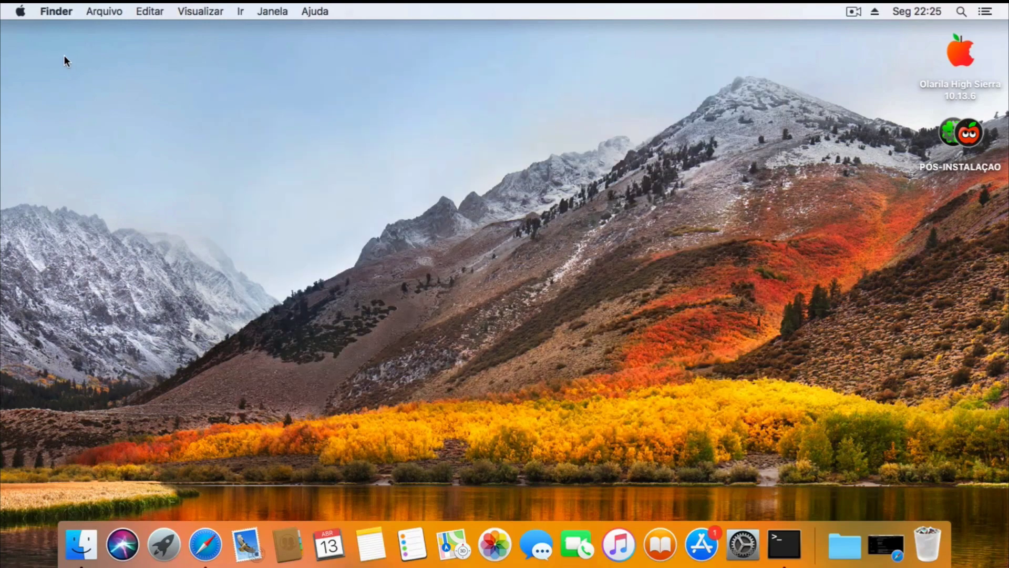
Reopen System Preferences to check the network connection and the sound input devices.
left_click(21, 14)
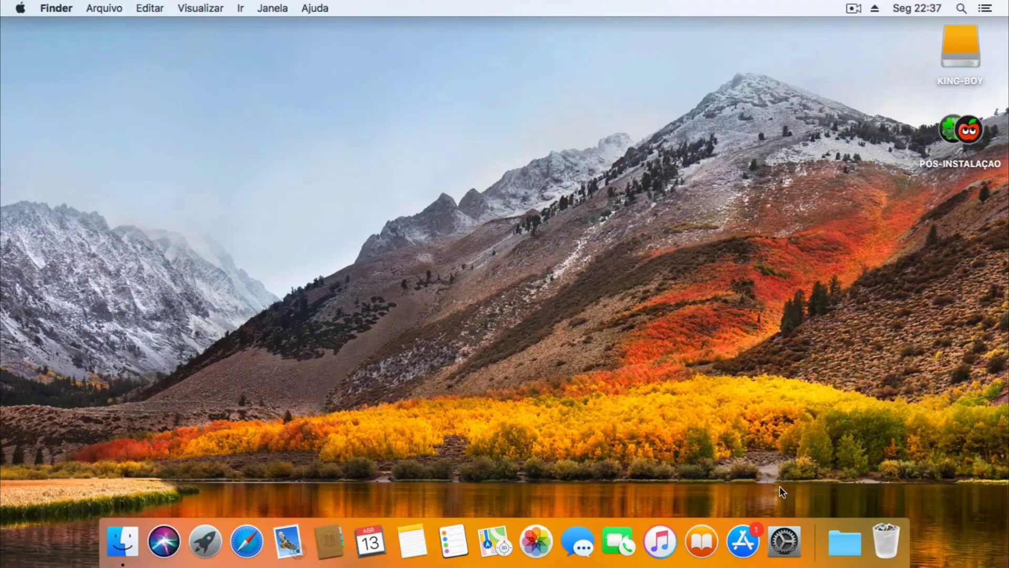
left_click(784, 541)
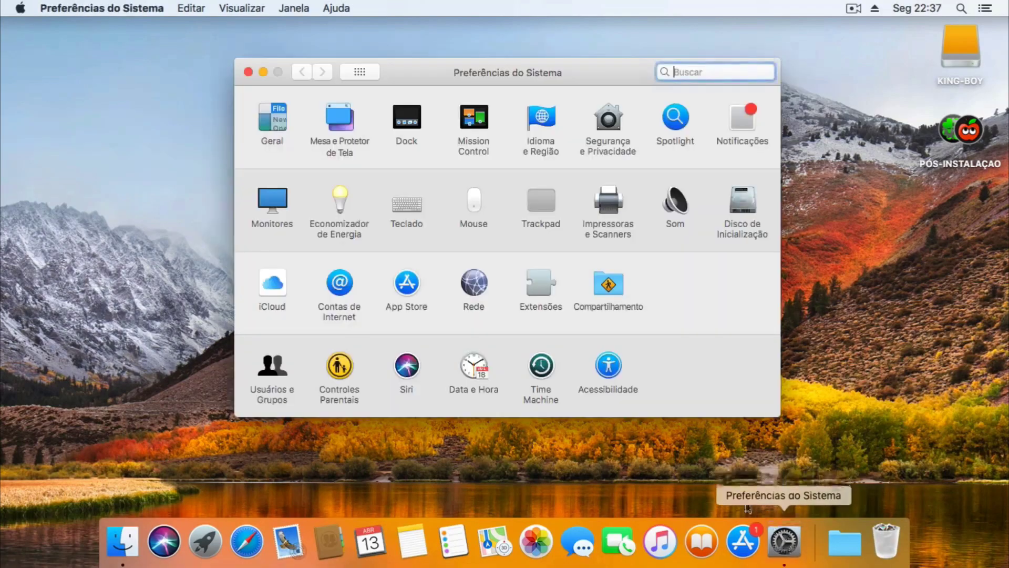
left_click(473, 287)
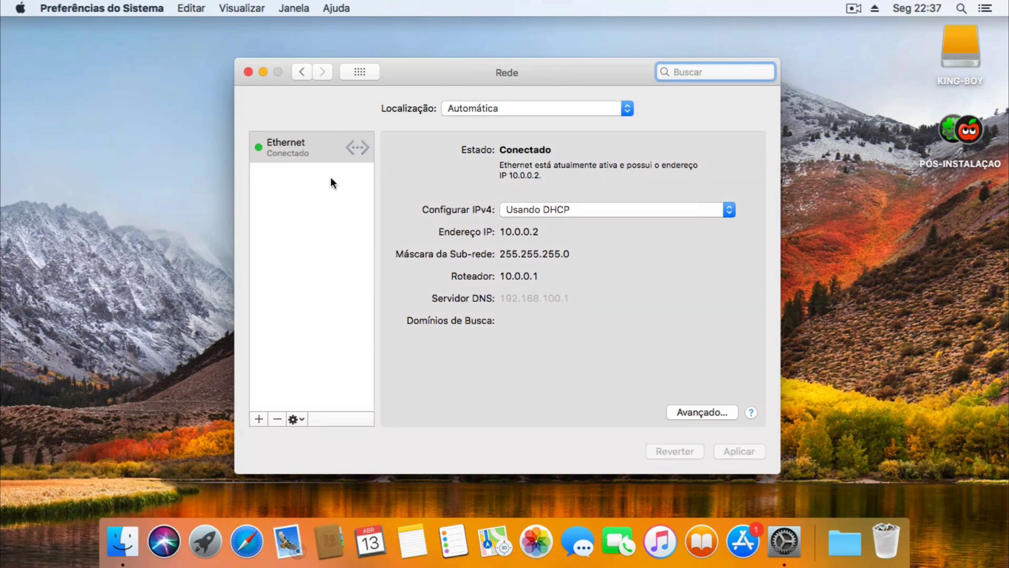
left_click(302, 72)
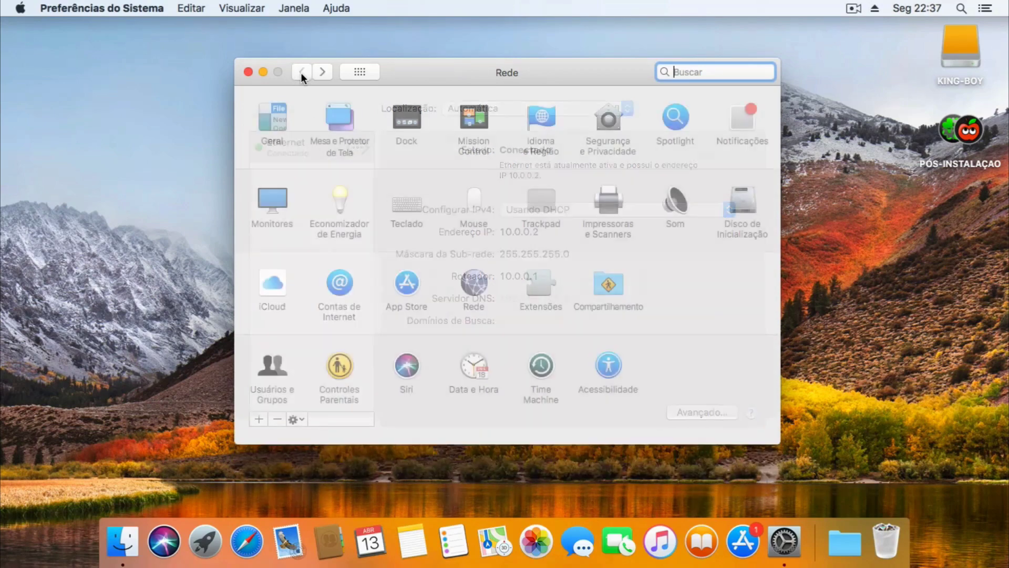
left_click(677, 205)
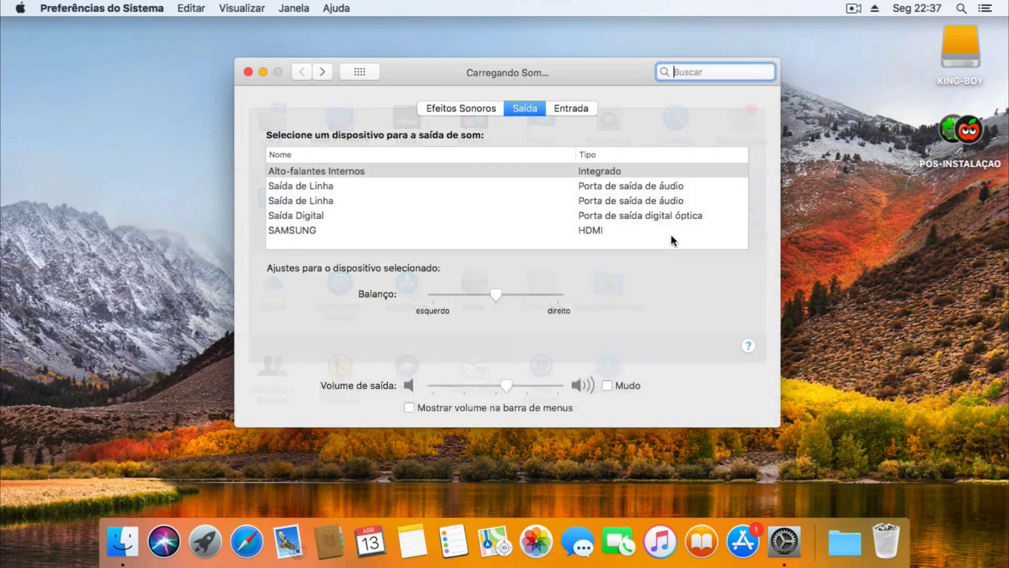
left_click(567, 108)
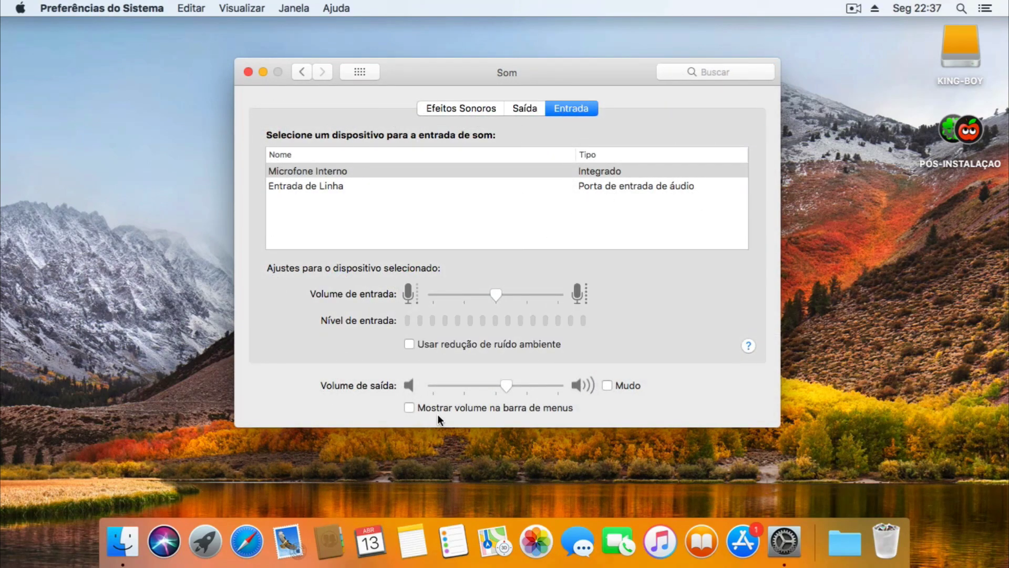
Show the volume control in the menu bar, review the Mouse pane, and close preferences.
left_click(409, 409)
left_click(853, 8)
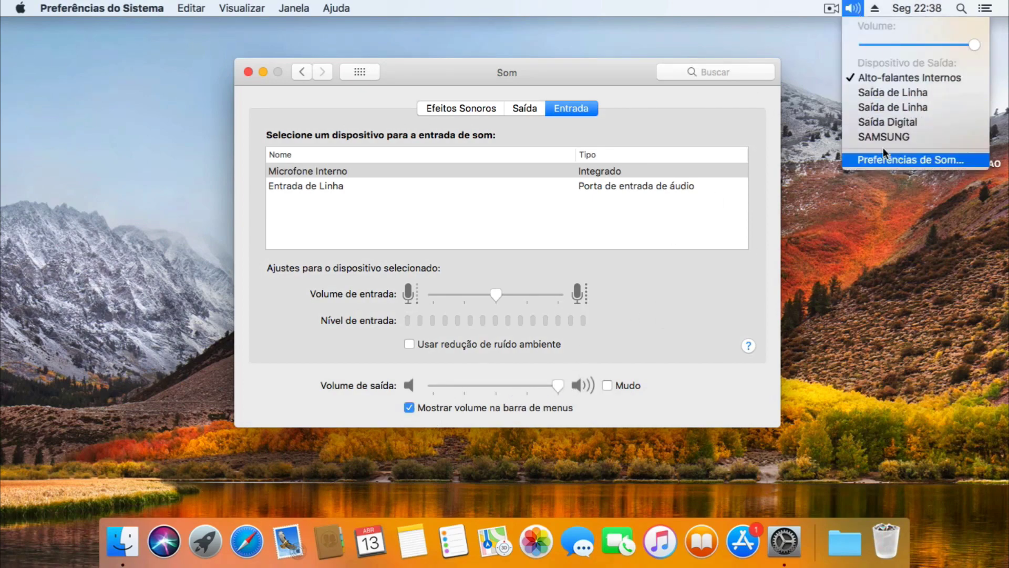
left_click(300, 73)
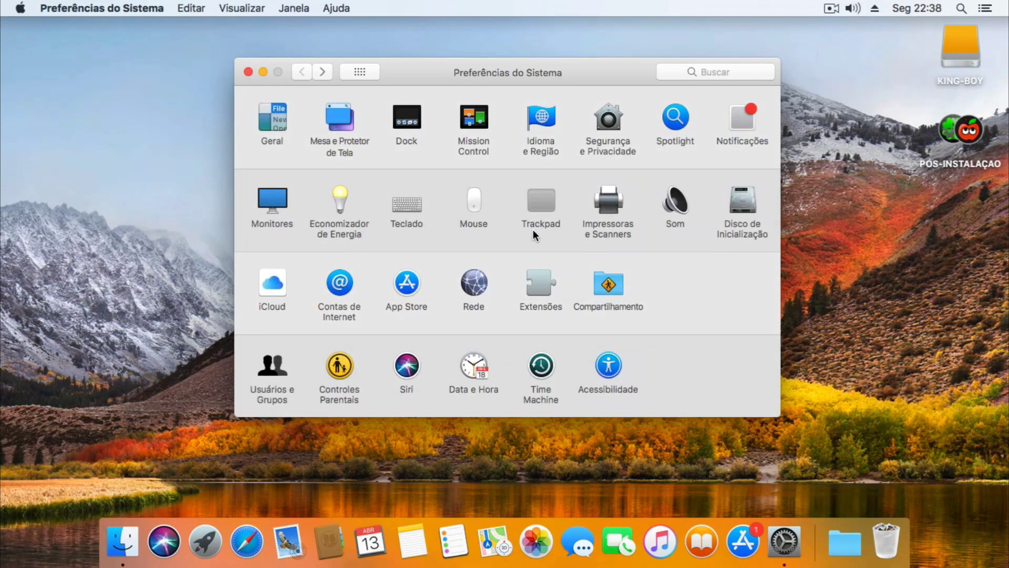
left_click(475, 201)
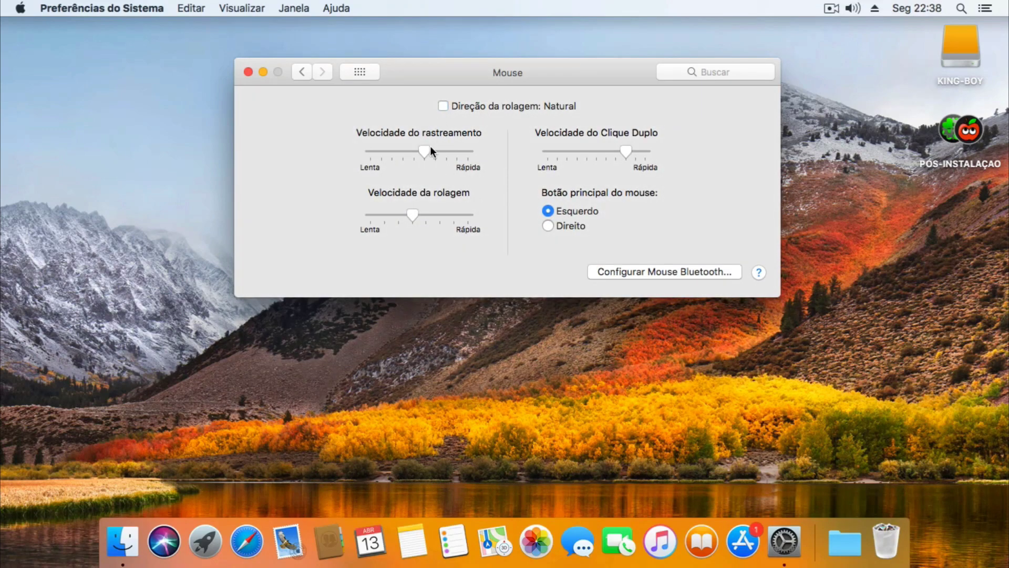
left_click(248, 71)
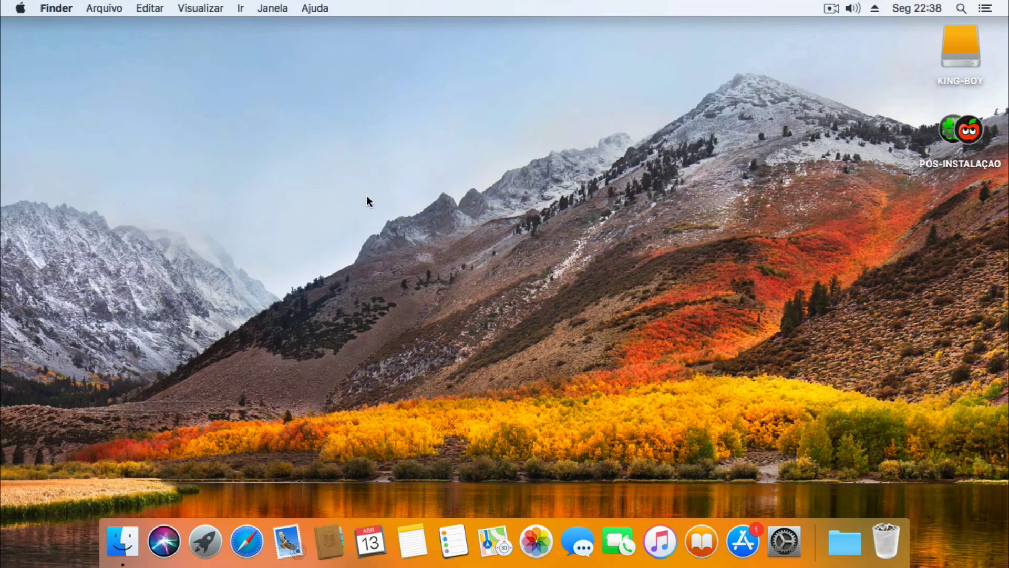
Copy the macOS build number 17G2208 from About This Mac.
left_click(21, 8)
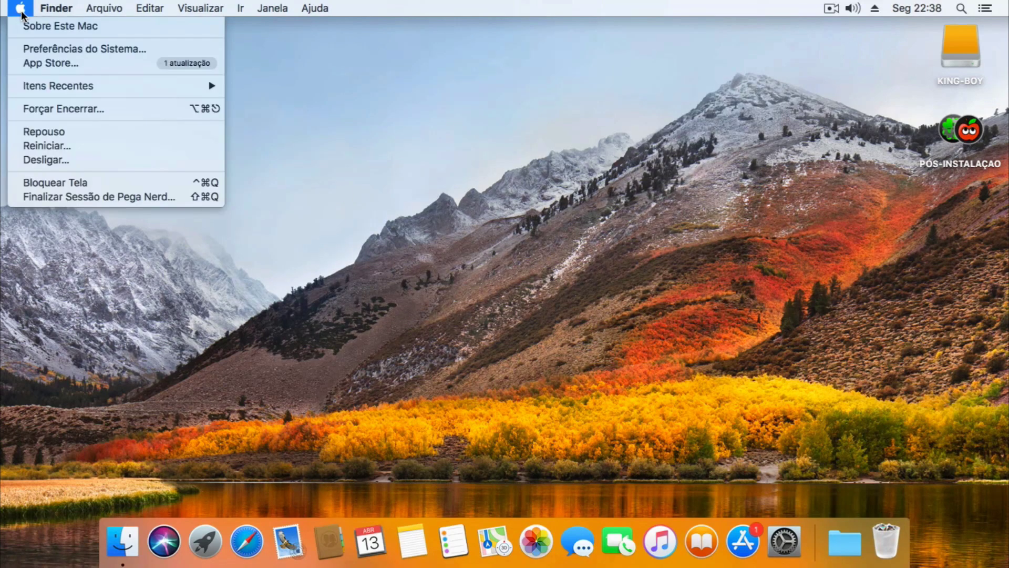
left_click(30, 25)
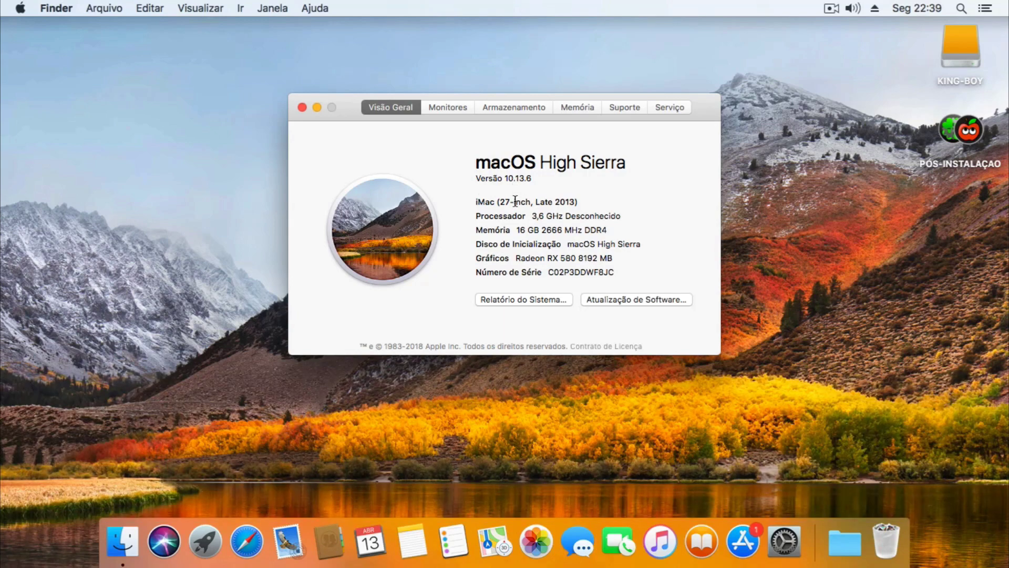
left_click(513, 178)
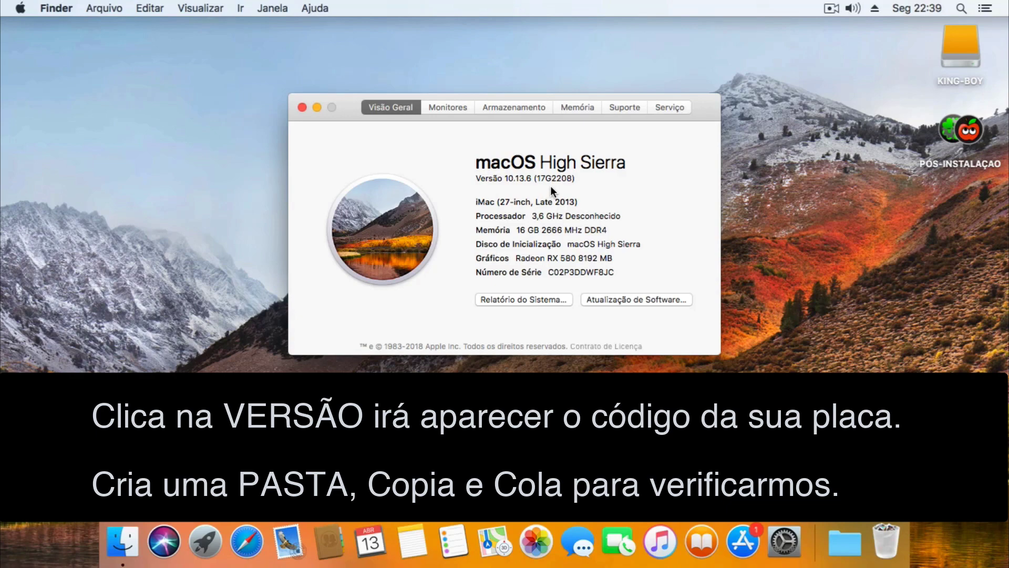
left_click_drag(535, 179, 571, 179)
right_click(560, 179)
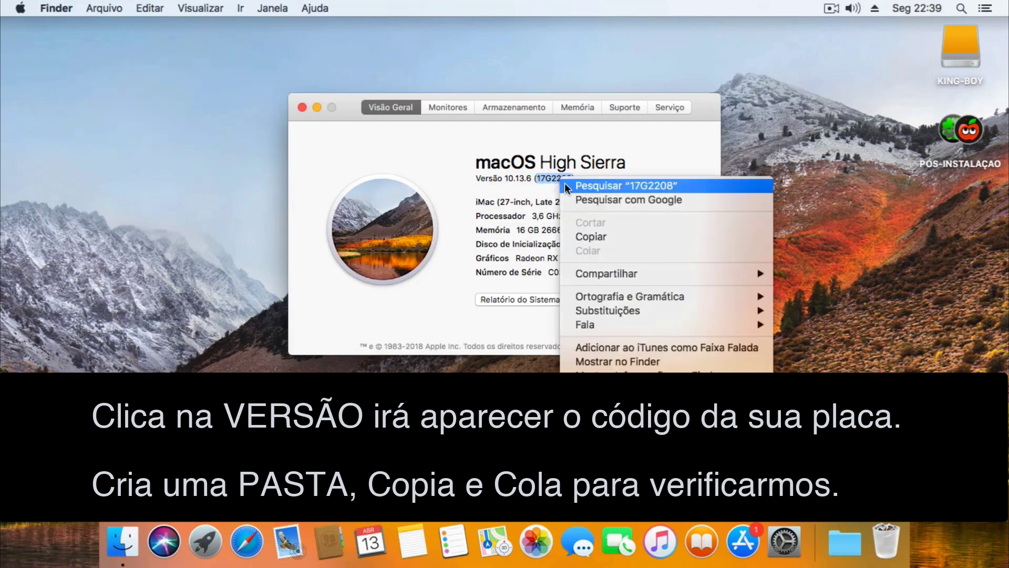
left_click(595, 234)
Create a desktop folder named 17G2208 and close the About This Mac window.
right_click(860, 252)
left_click(851, 259)
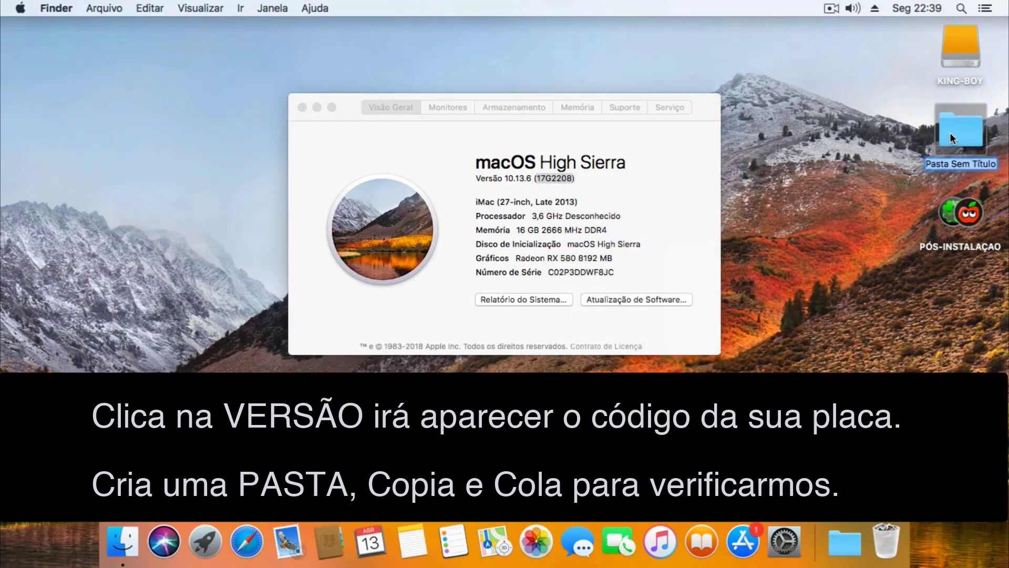
key("super+v")
key("Return")
left_click(302, 107)
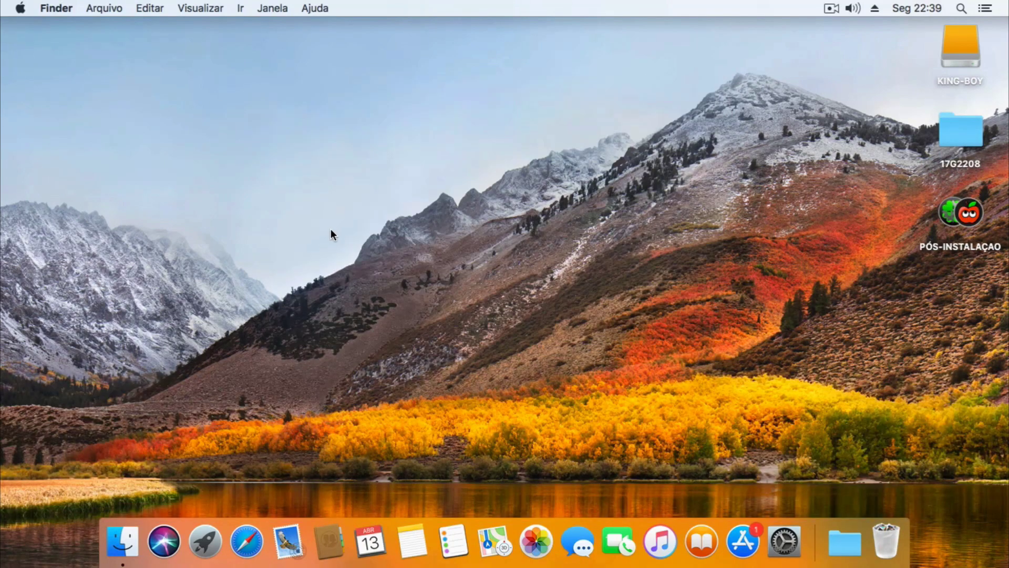
left_click(245, 541)
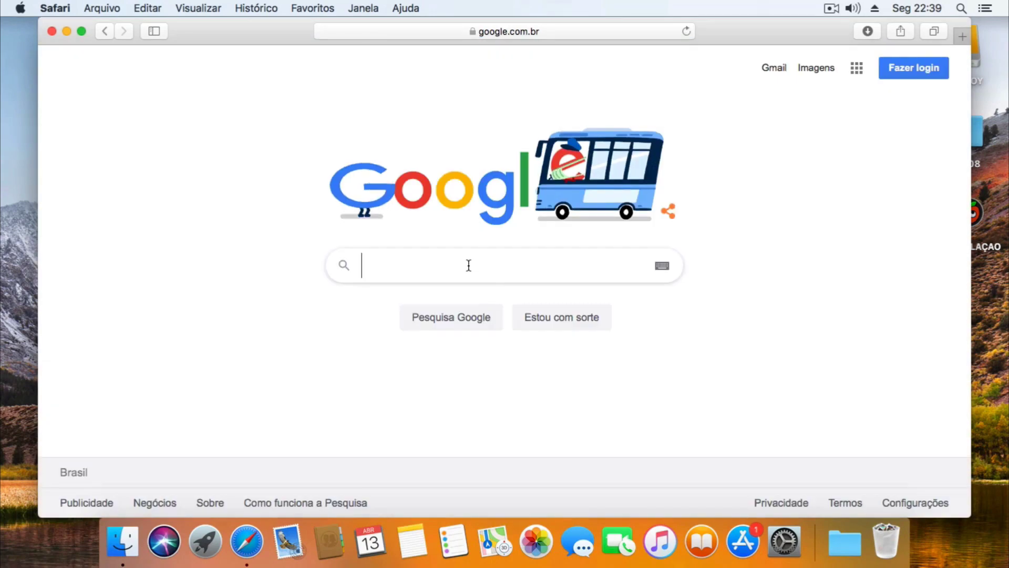
Search Google for tonymacx86 and open the tonymacx86.com home page.
type("tonymac")
left_click(455, 291)
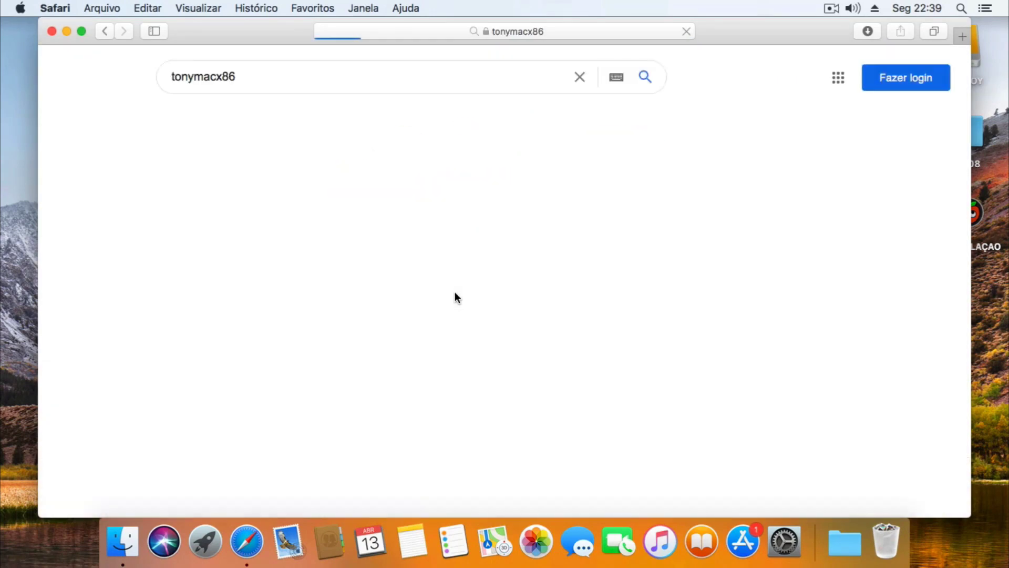
left_click(231, 203)
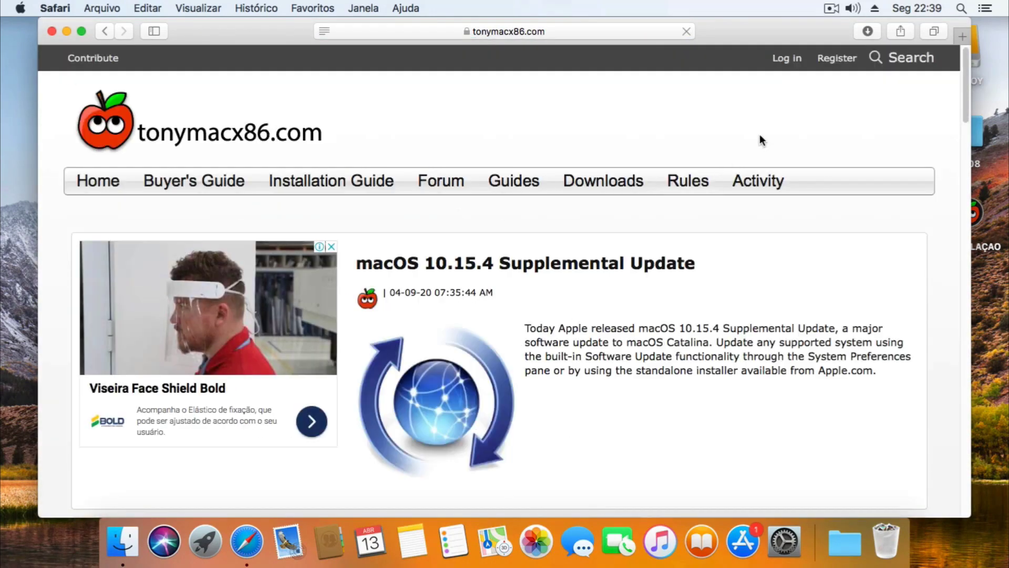
Fill the Register form with a username, e-mail, password and motherboard 'Gigabyte Z 390 M'.
left_click(834, 67)
type("PEGANERD")
key("Tab")
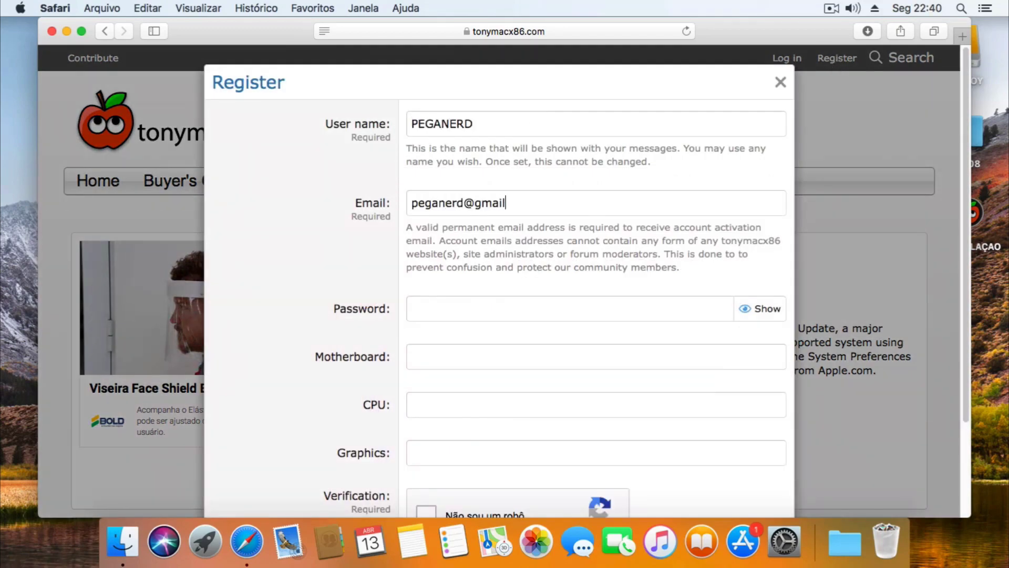
key("Tab")
type("•••••••••")
key("Tab")
type("Gigabyte Z 390 M")
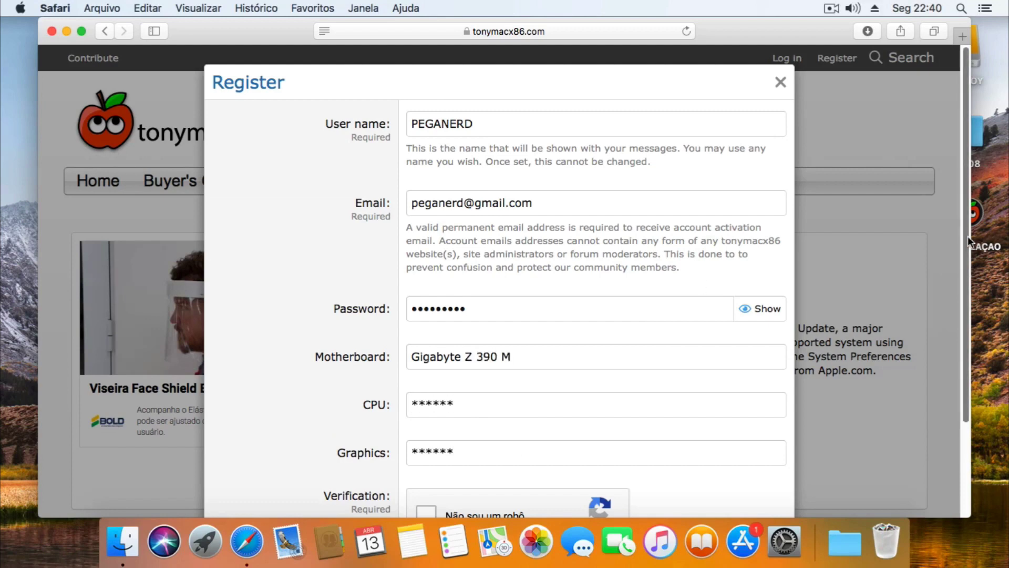
View the NVIDIA Drivers table for High Sierra builds, declining password saving, then close Safari.
scroll(500, 315, "down", 3)
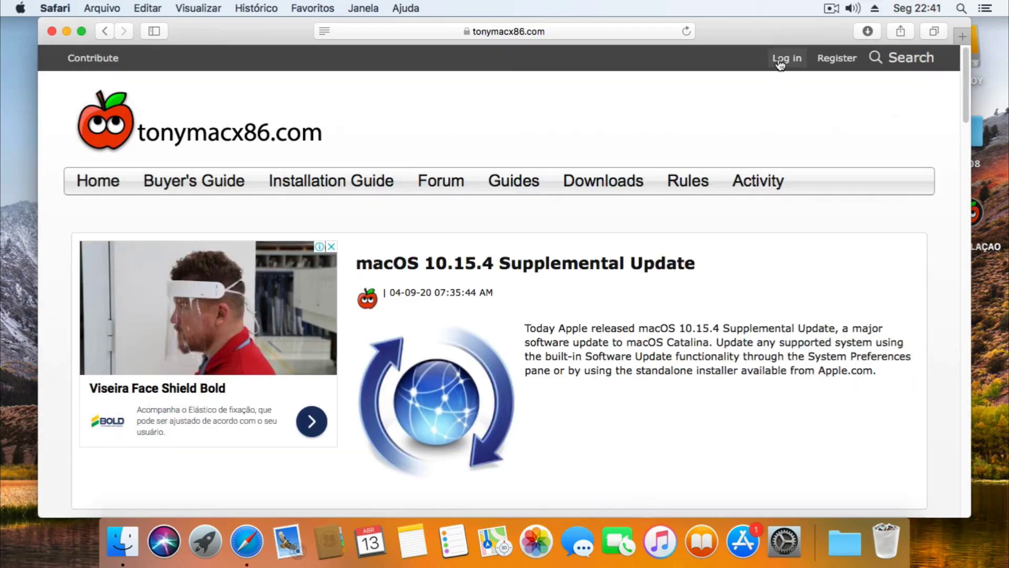
mouse_move(601, 191)
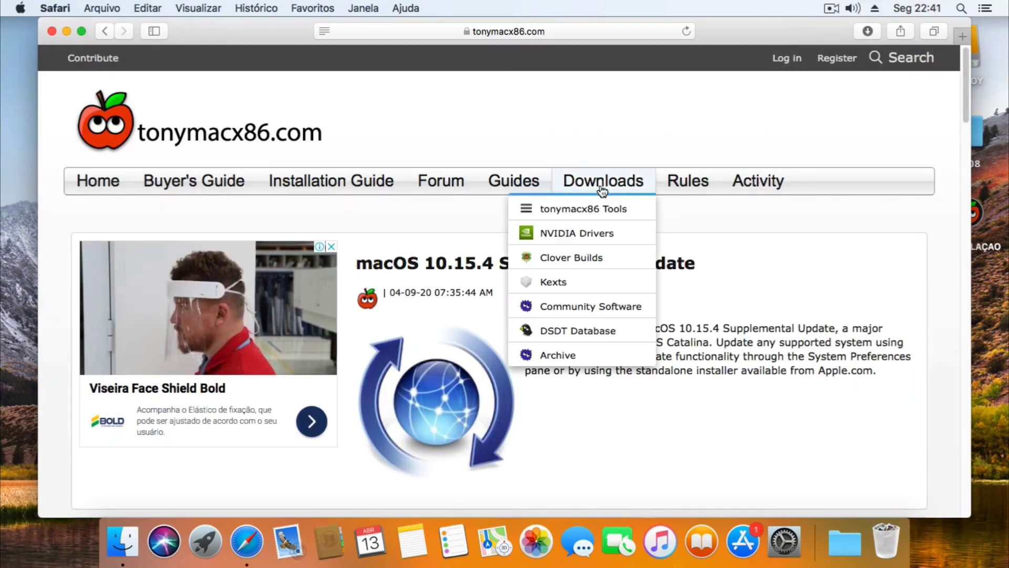
left_click(574, 235)
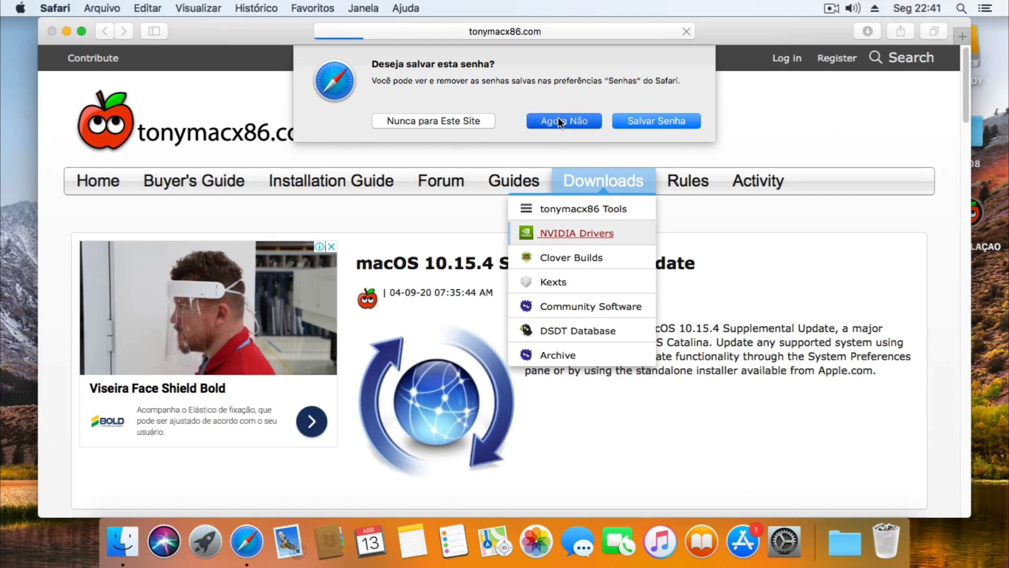
left_click(559, 121)
scroll(966, 73, "down", 5)
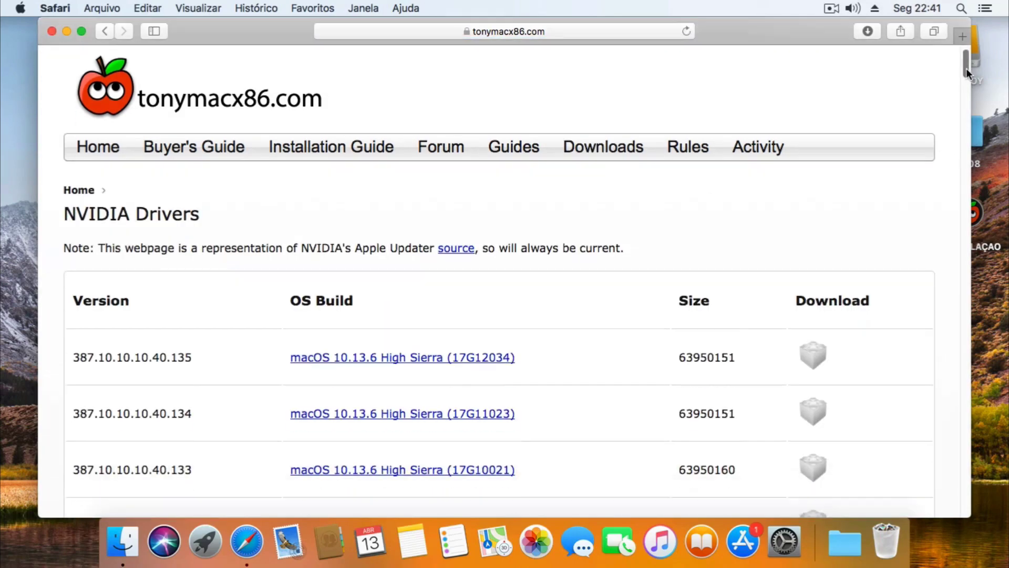
left_click_drag(710, 32, 672, 32)
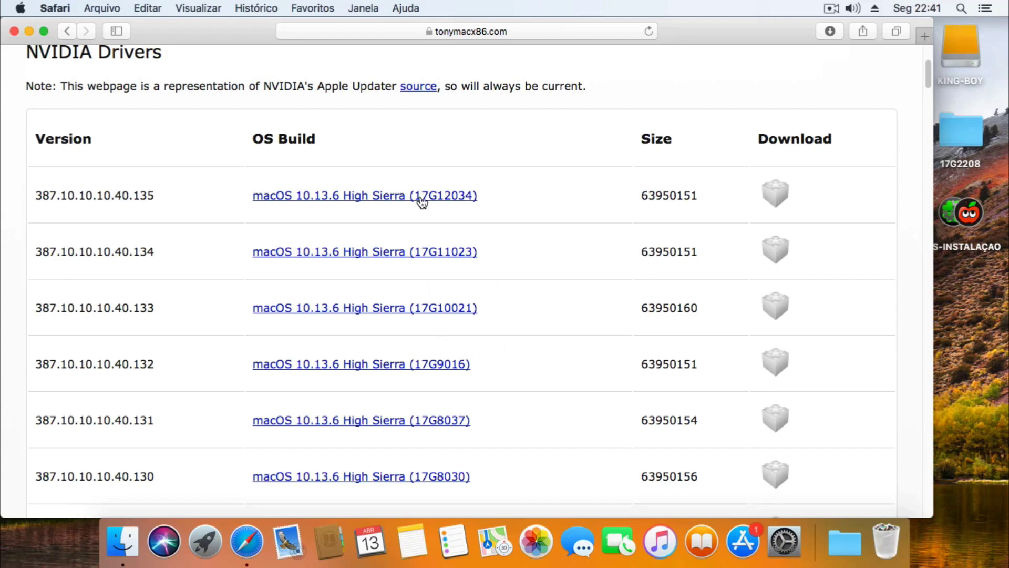
left_click_drag(691, 33, 720, 33)
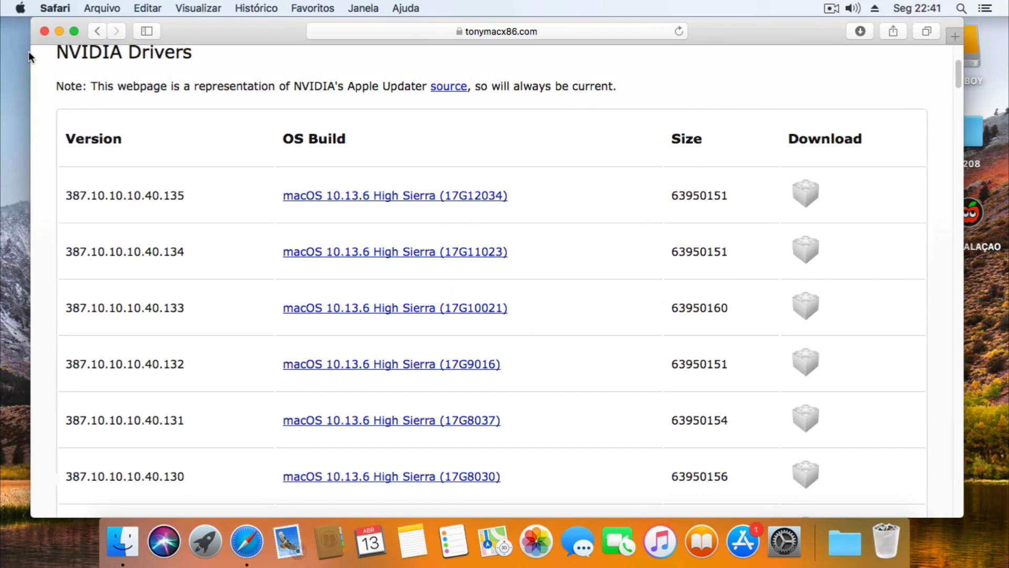
left_click(44, 31)
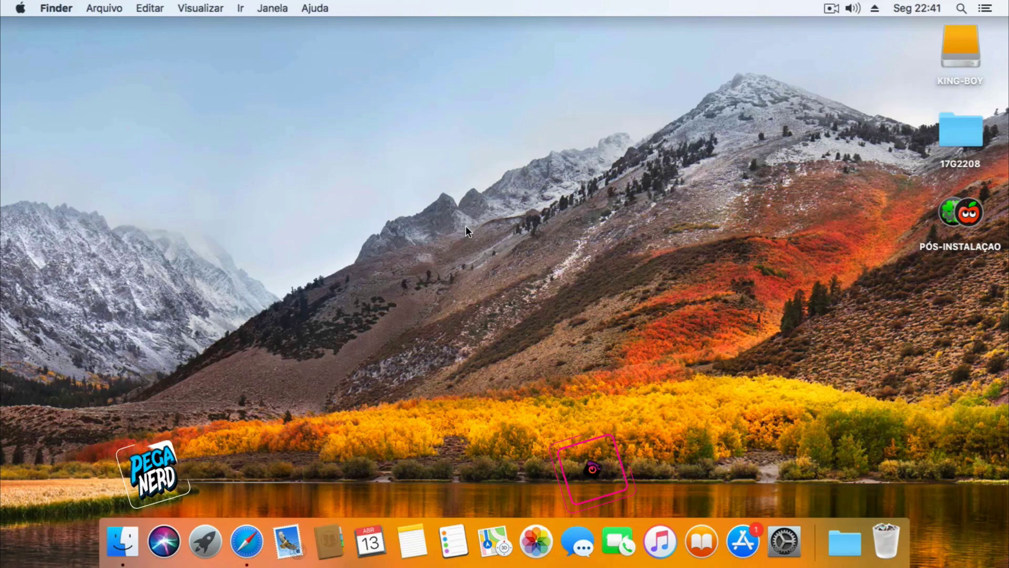